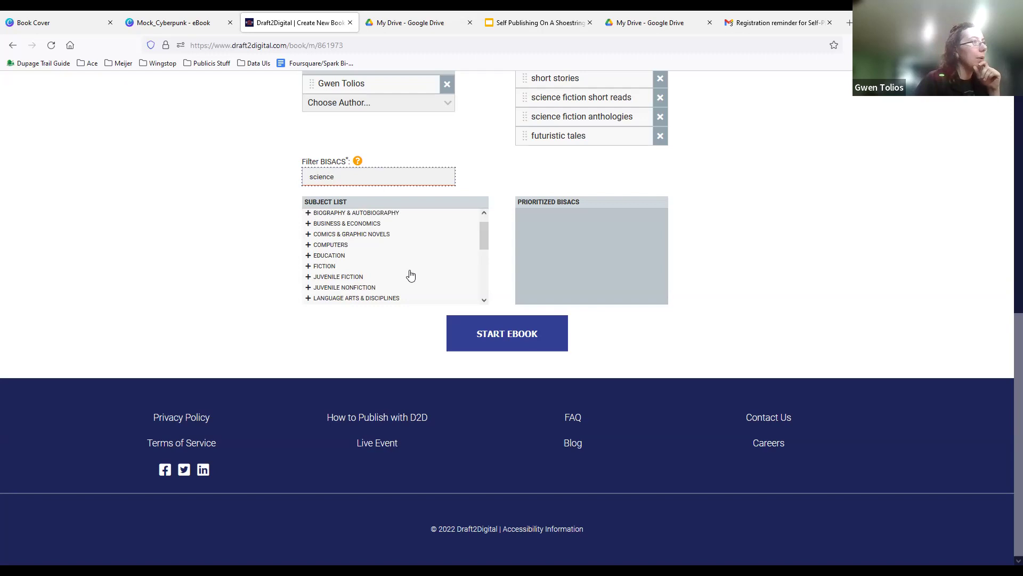
- Add the Fiction / Science Fiction subjects Collections & Anthologies and Cyberpunk to the book's prioritized BISACs
{"action": "scroll", "coordinate": [393, 265], "scroll_direction": "down", "scroll_amount": 2}
{"action": "scroll", "coordinate": [393, 265], "scroll_direction": "down", "scroll_amount": 2}
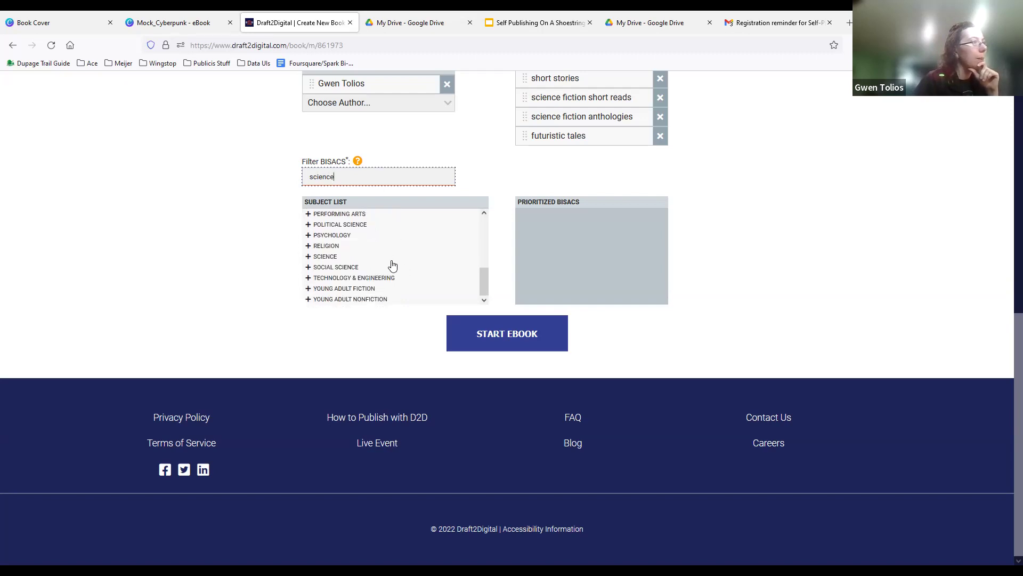
{"action": "scroll", "coordinate": [393, 266], "scroll_direction": "up", "scroll_amount": 2}
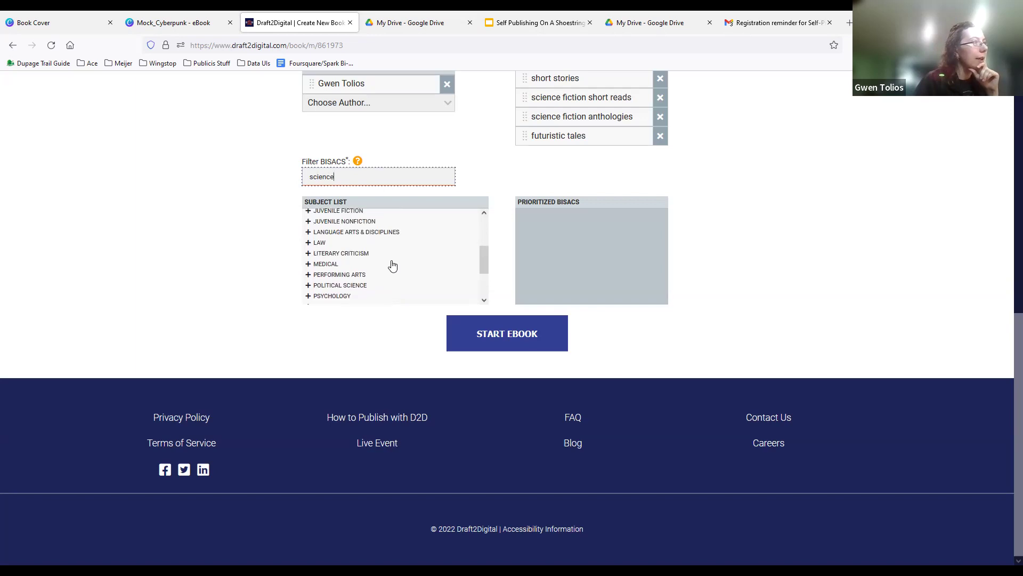
{"action": "scroll", "coordinate": [393, 266], "scroll_direction": "up", "scroll_amount": 2}
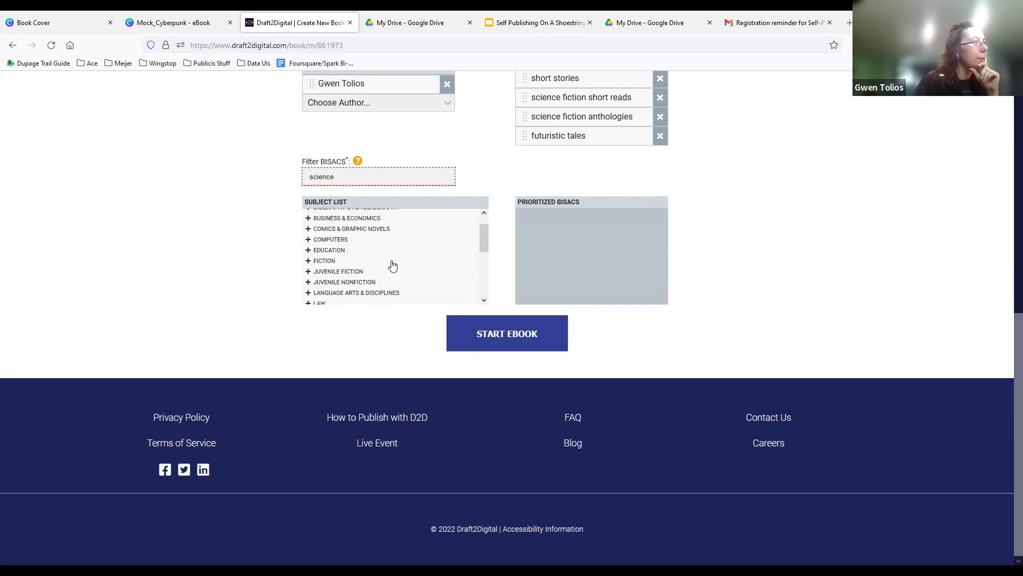
{"action": "left_click", "coordinate": [309, 261]}
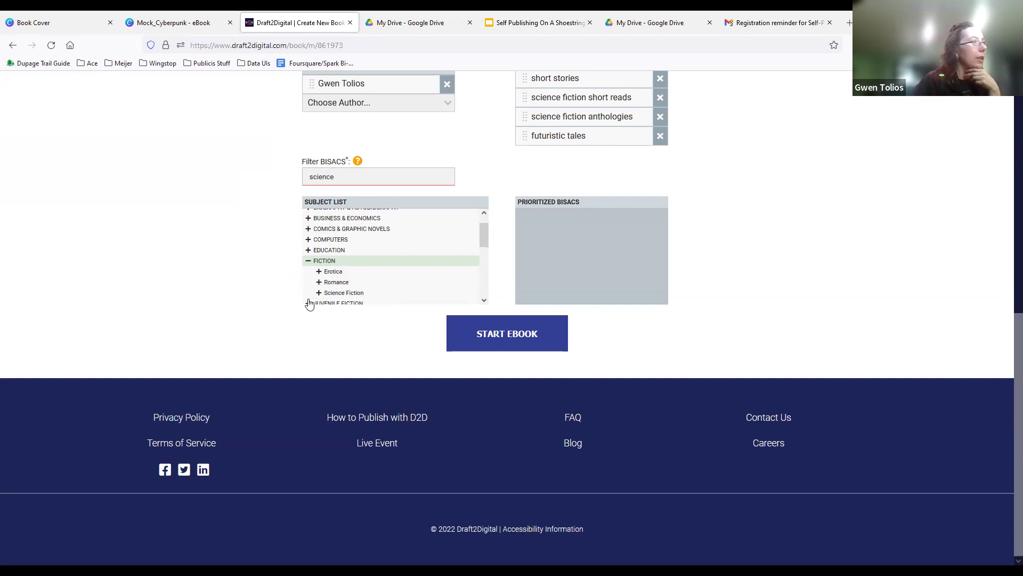
{"action": "left_click", "coordinate": [318, 292]}
{"action": "scroll", "coordinate": [409, 272], "scroll_direction": "down", "scroll_amount": 2}
{"action": "scroll", "coordinate": [408, 272], "scroll_direction": "down", "scroll_amount": 2}
{"action": "scroll", "coordinate": [407, 273], "scroll_direction": "up", "scroll_amount": 2}
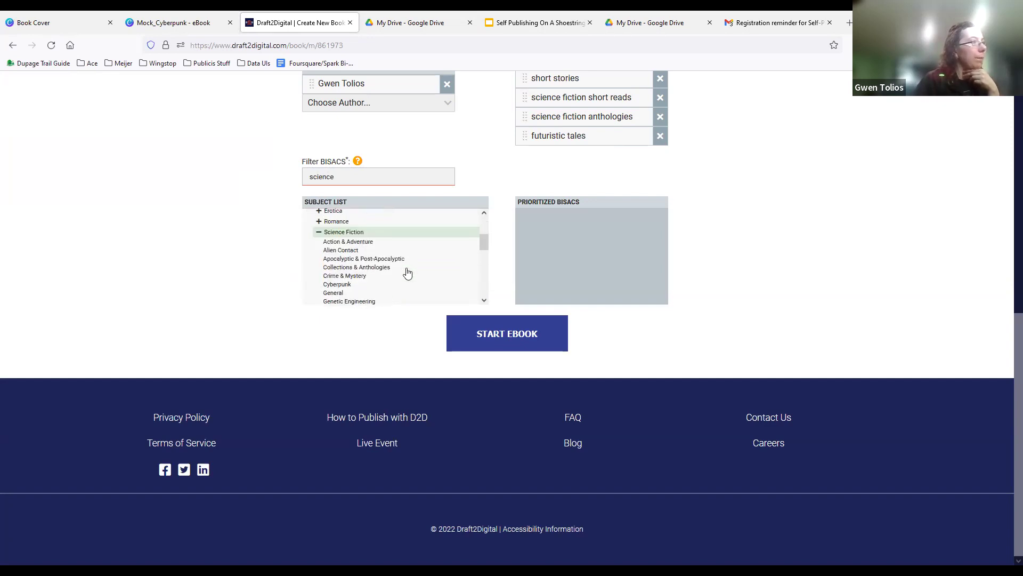
{"action": "left_click", "coordinate": [366, 269]}
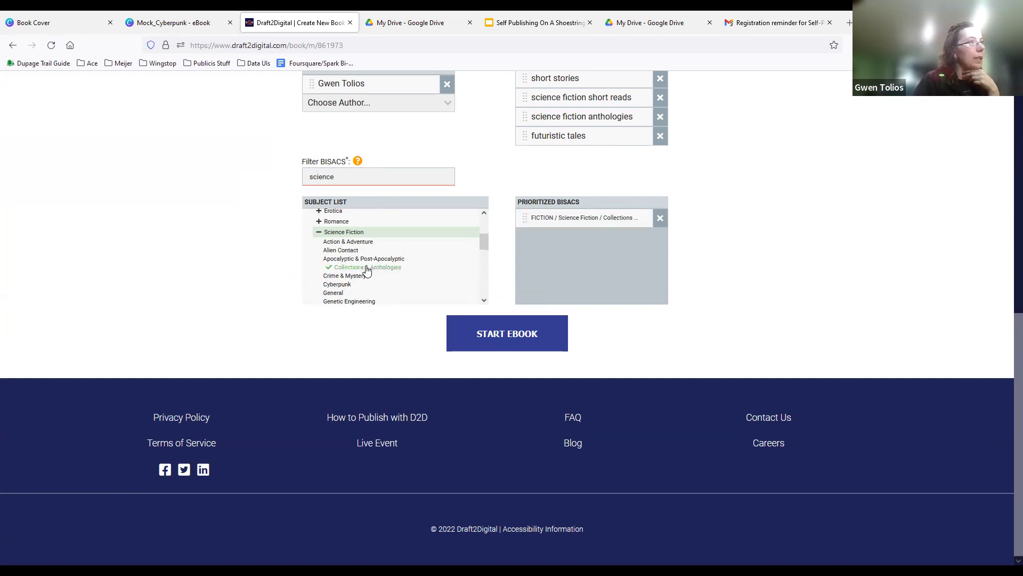
{"action": "left_click", "coordinate": [341, 285]}
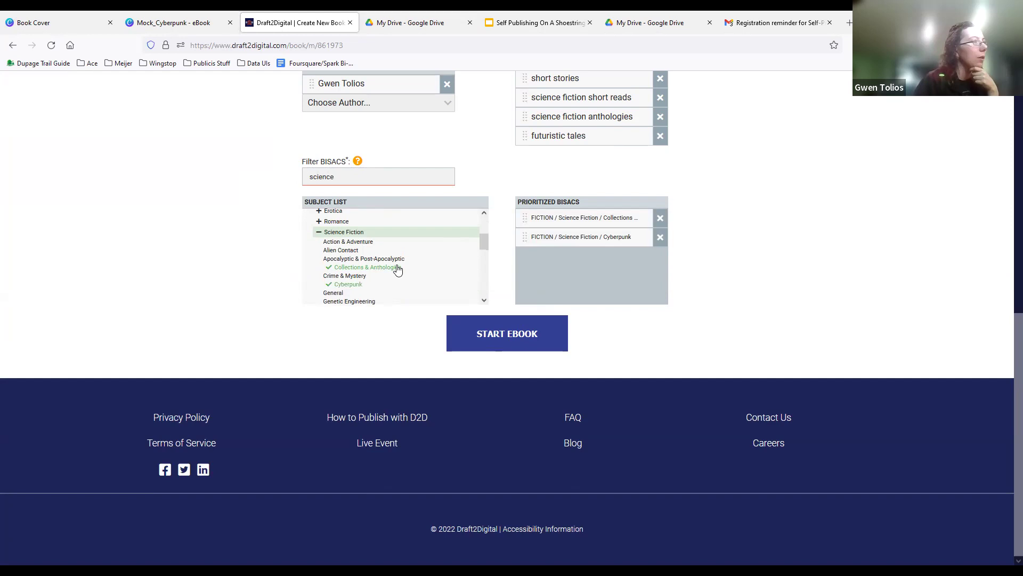
- Add the Science Fiction subject Space Exploration to the prioritized BISACs and start the ebook
{"action": "scroll", "coordinate": [397, 269], "scroll_direction": "down", "scroll_amount": 2}
{"action": "scroll", "coordinate": [397, 269], "scroll_direction": "down", "scroll_amount": 2}
{"action": "scroll", "coordinate": [398, 269], "scroll_direction": "up", "scroll_amount": 2}
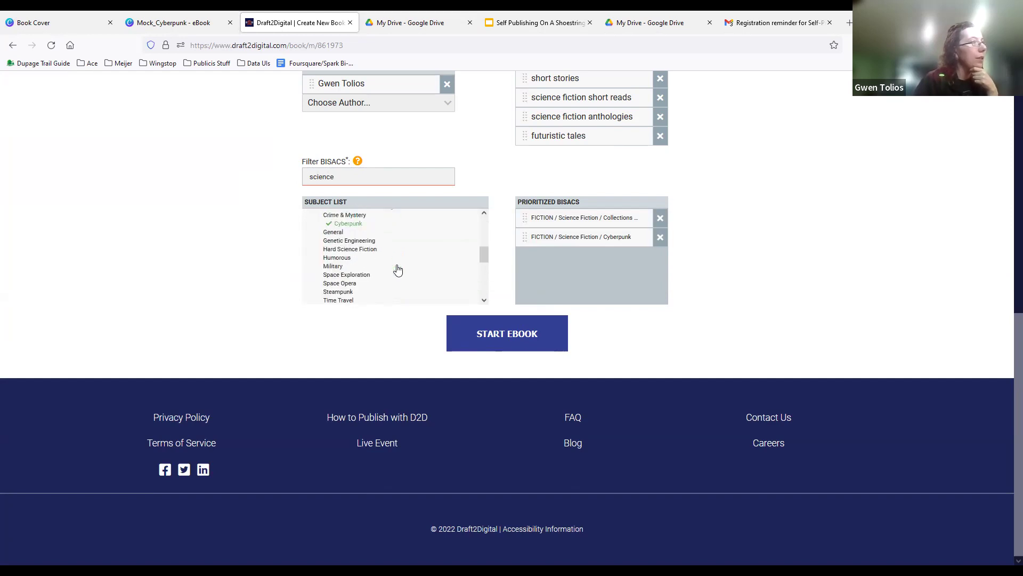
{"action": "left_click", "coordinate": [358, 275]}
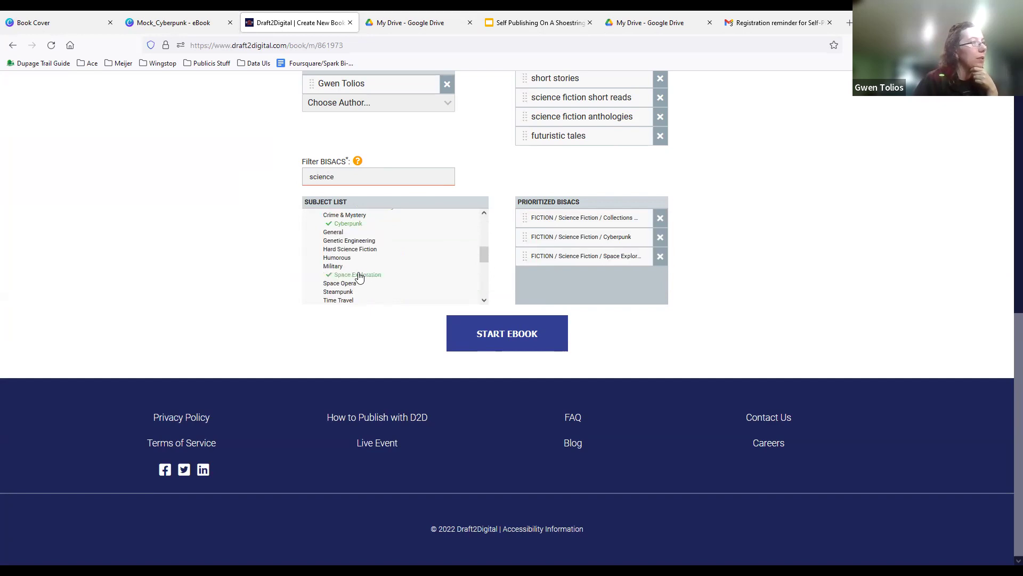
{"action": "left_click", "coordinate": [503, 335]}
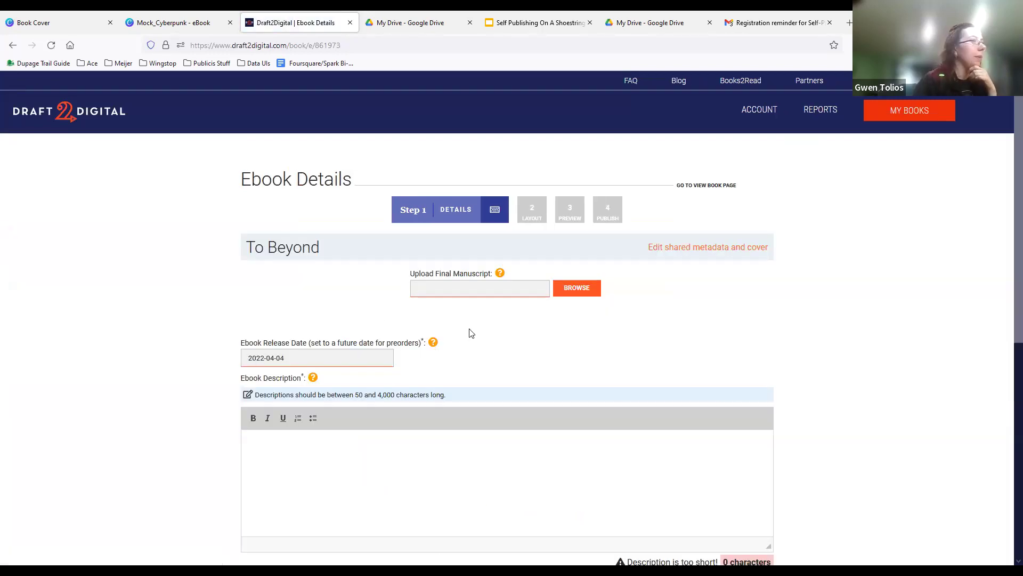
- Upload "Scifi and other genres.docx" as the final manuscript and set the ebook release date to 2022-04-12
{"action": "left_click", "coordinate": [571, 291]}
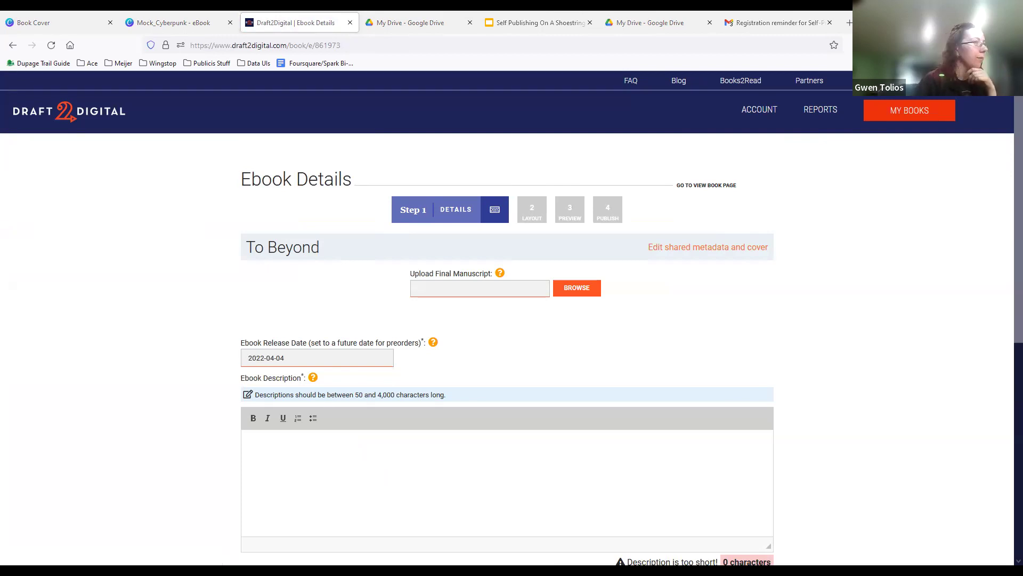
{"action": "left_click", "coordinate": [343, 359]}
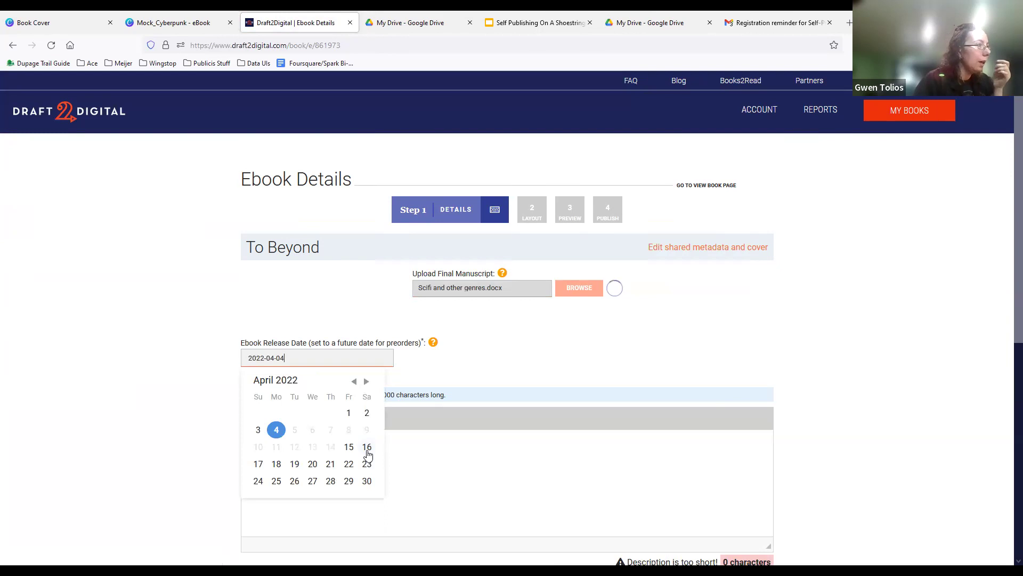
{"action": "left_click", "coordinate": [367, 447]}
{"action": "left_click", "coordinate": [345, 360]}
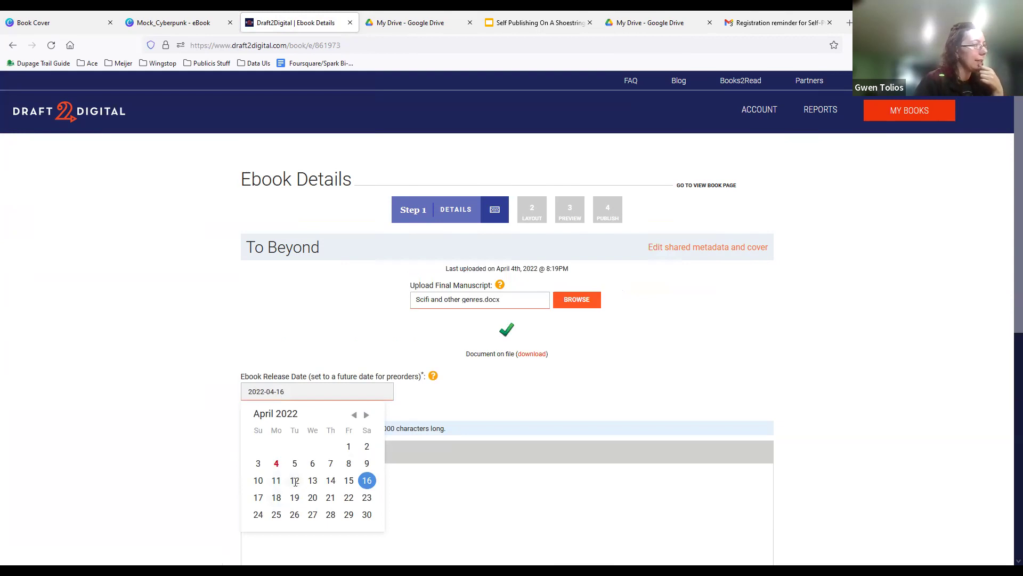
{"action": "left_click", "coordinate": [294, 482]}
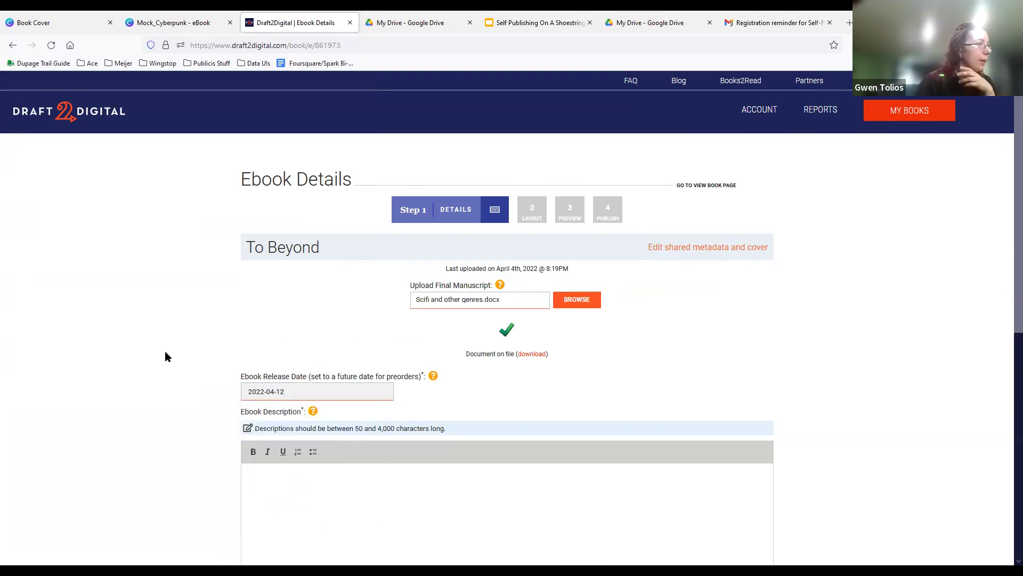
- Enter the ebook description "Short stories of a cyberpunk natures, featuring the dangers and perials of internet addictions."
{"action": "scroll", "coordinate": [165, 356], "scroll_direction": "down", "scroll_amount": 1}
{"action": "scroll", "coordinate": [165, 356], "scroll_direction": "down", "scroll_amount": 2}
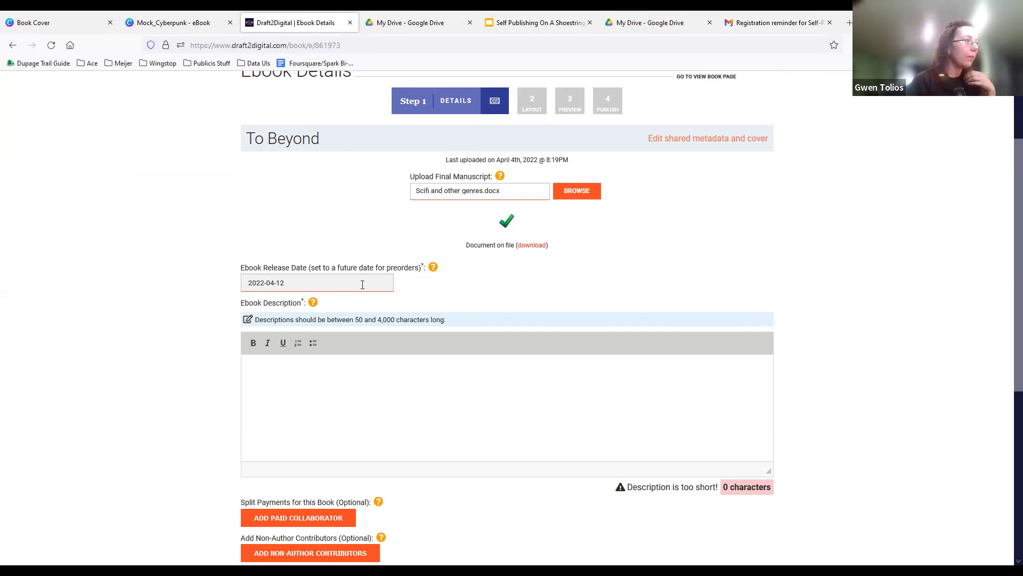
{"action": "left_click", "coordinate": [344, 399]}
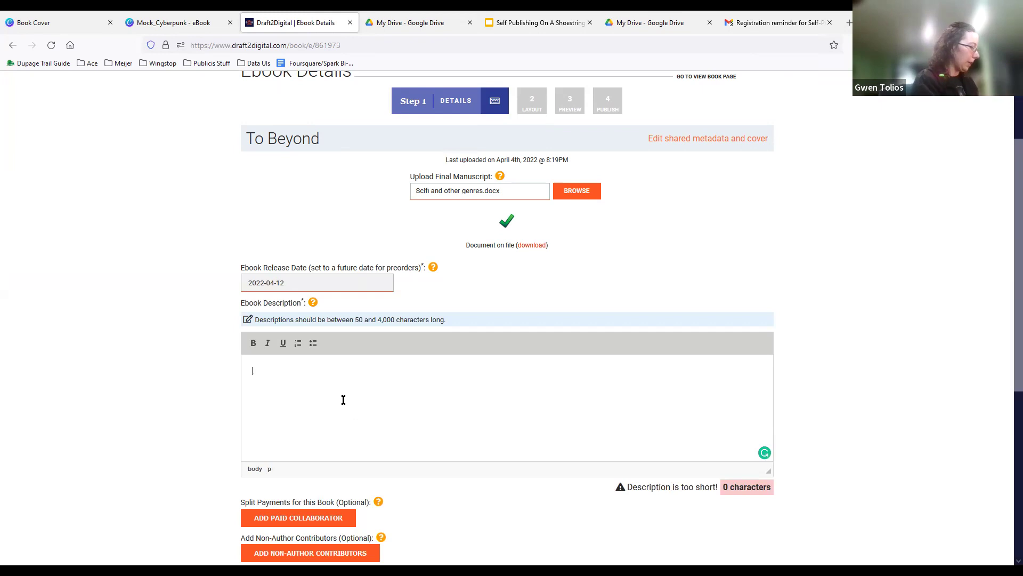
{"action": "type", "text": "Short"}
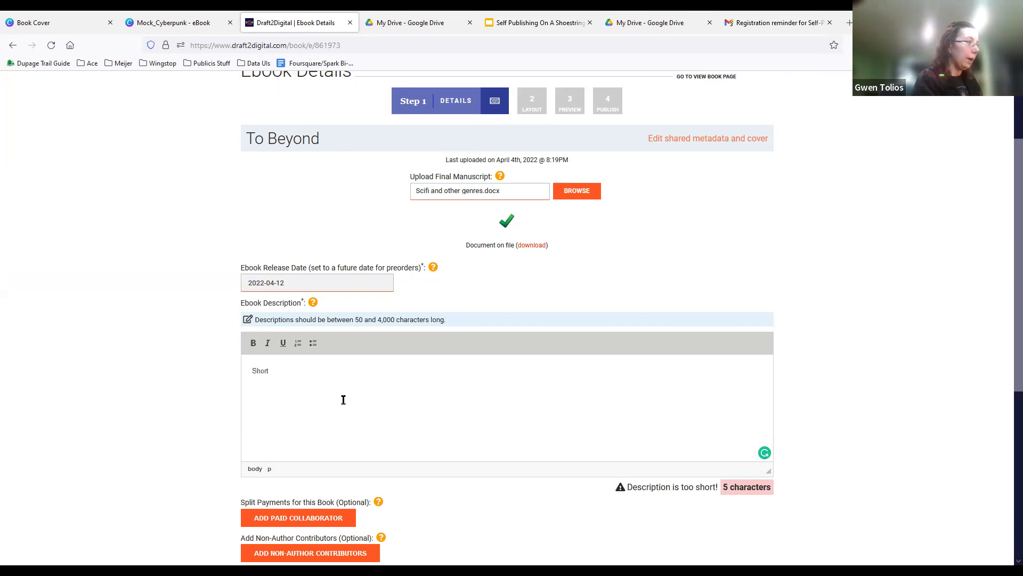
{"action": "type", "text": " stories of a cyb"}
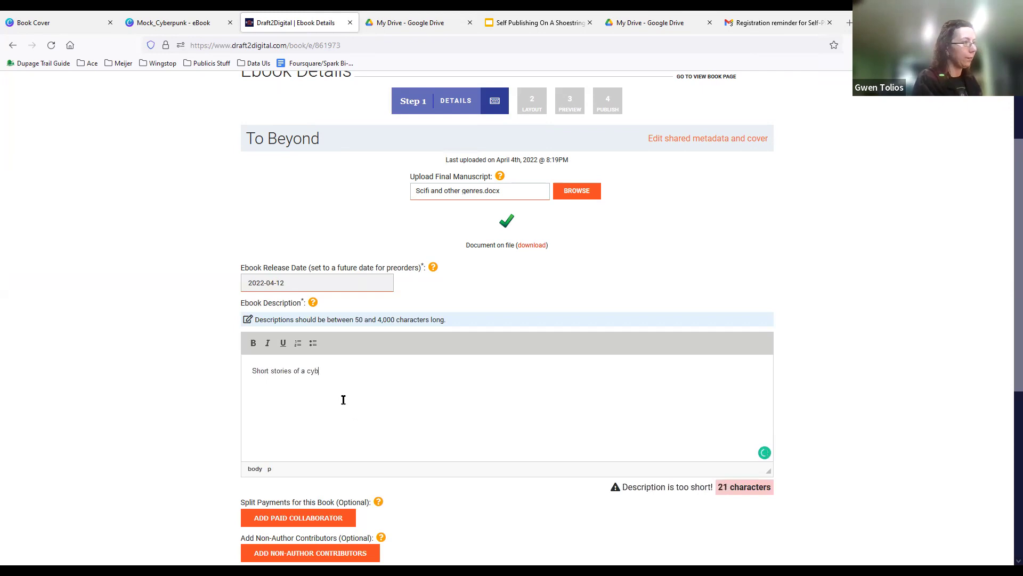
{"action": "type", "text": "erpunk natures, featur"}
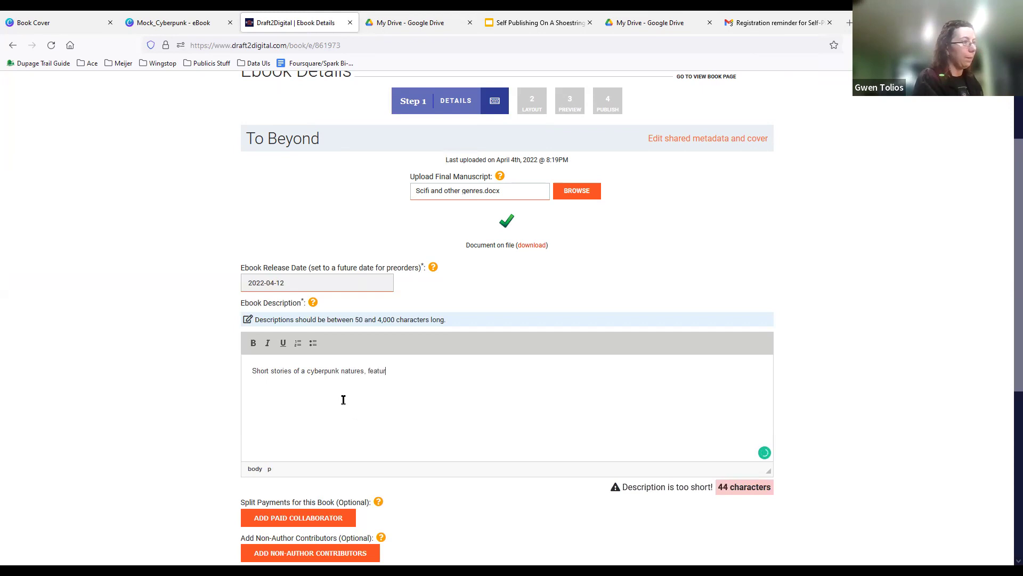
{"action": "type", "text": "ing the"}
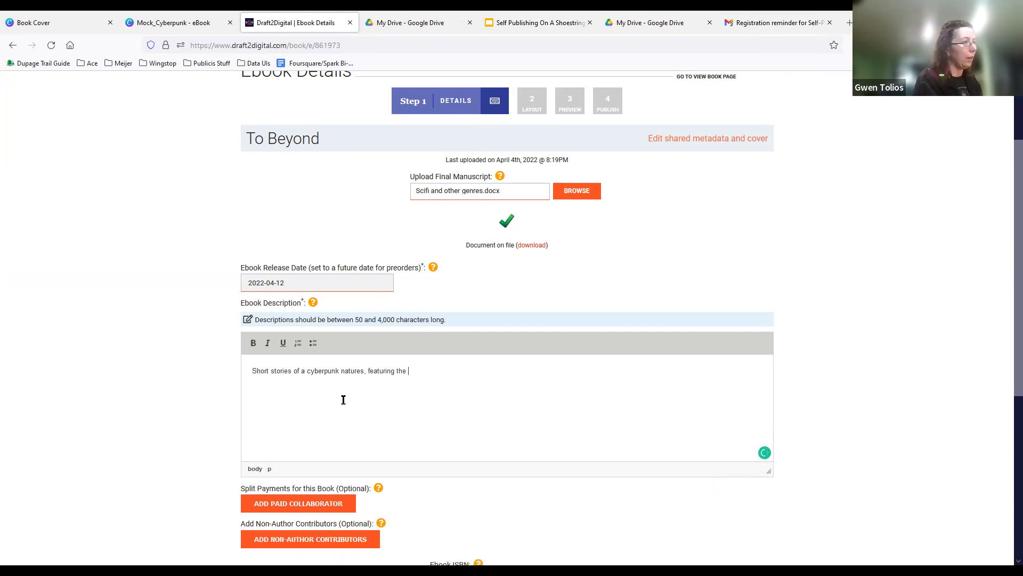
{"action": "type", "text": " dangers and perisl o"}
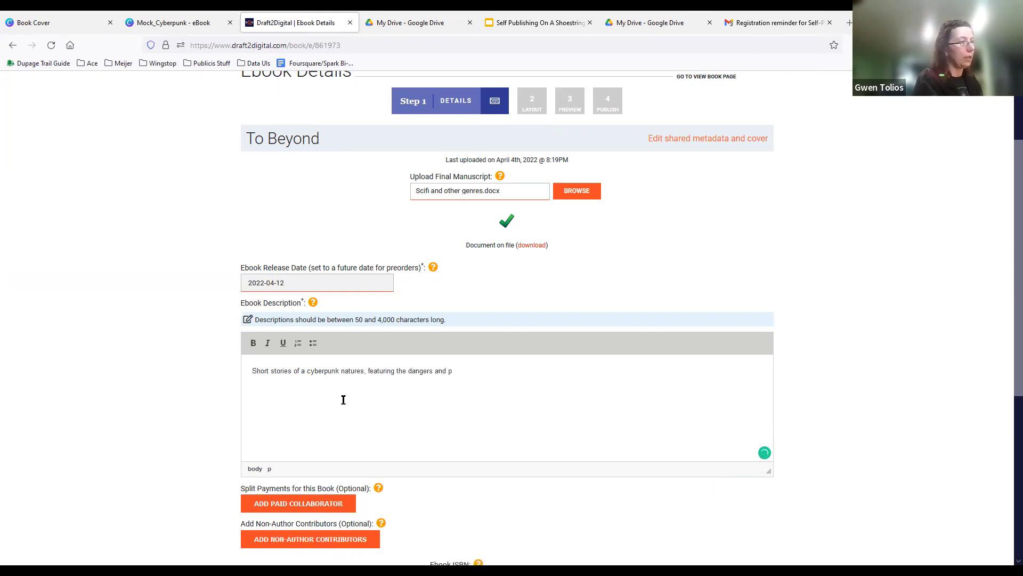
{"action": "key", "text": "BackSpace"}
{"action": "key", "text": "BackSpace"}
{"action": "key", "text": "BackSpace"}
{"action": "key", "text": "BackSpace"}
{"action": "type", "text": "als of intern"}
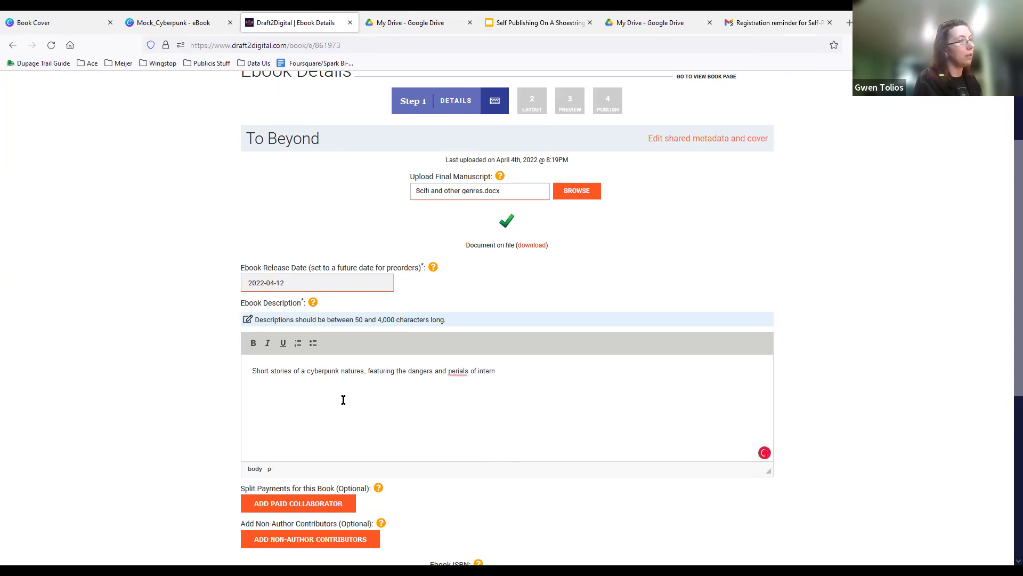
{"action": "type", "text": "et addictions."}
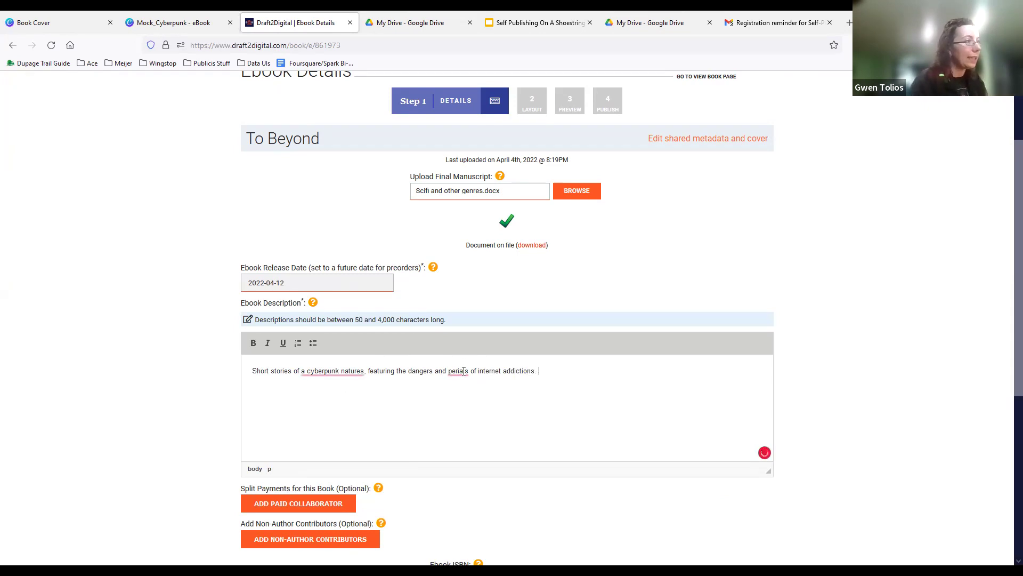
- Correct the misspelled word in the description to "perils" and the flagged phrase to "a cyberpunk nature"
{"action": "mouse_move", "coordinate": [463, 372]}
{"action": "left_click", "coordinate": [463, 391]}
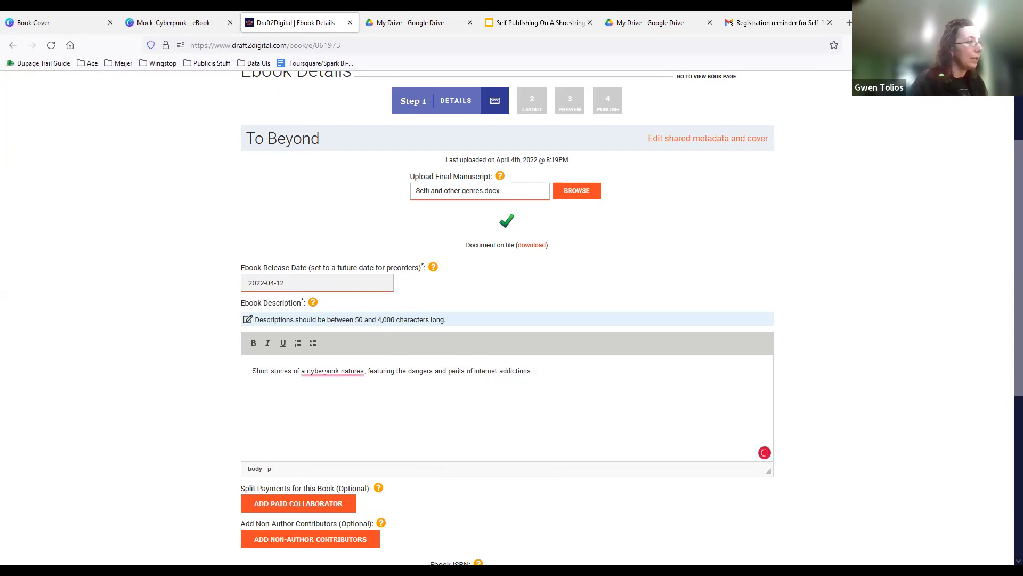
{"action": "mouse_move", "coordinate": [323, 371]}
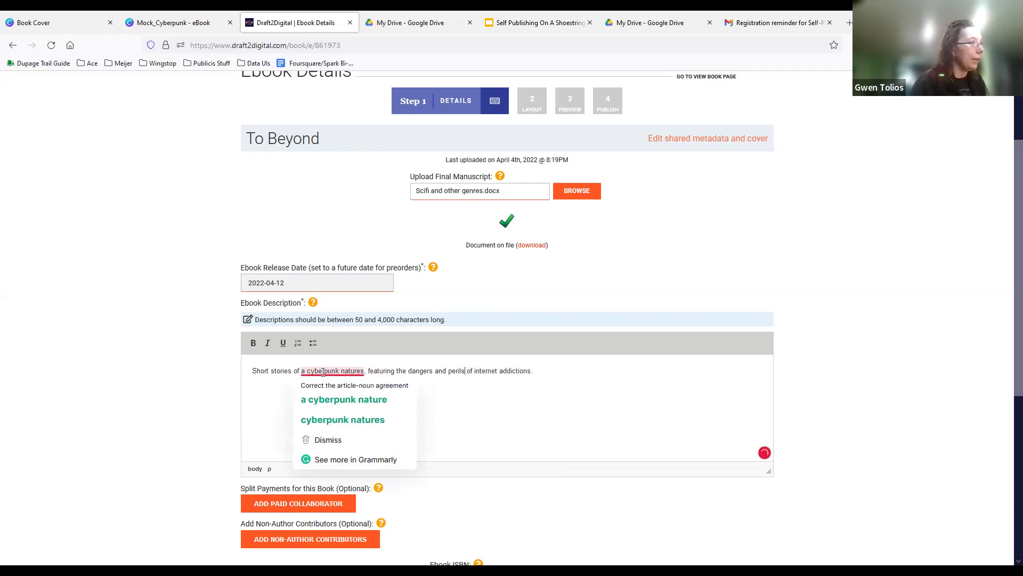
{"action": "left_click", "coordinate": [322, 406]}
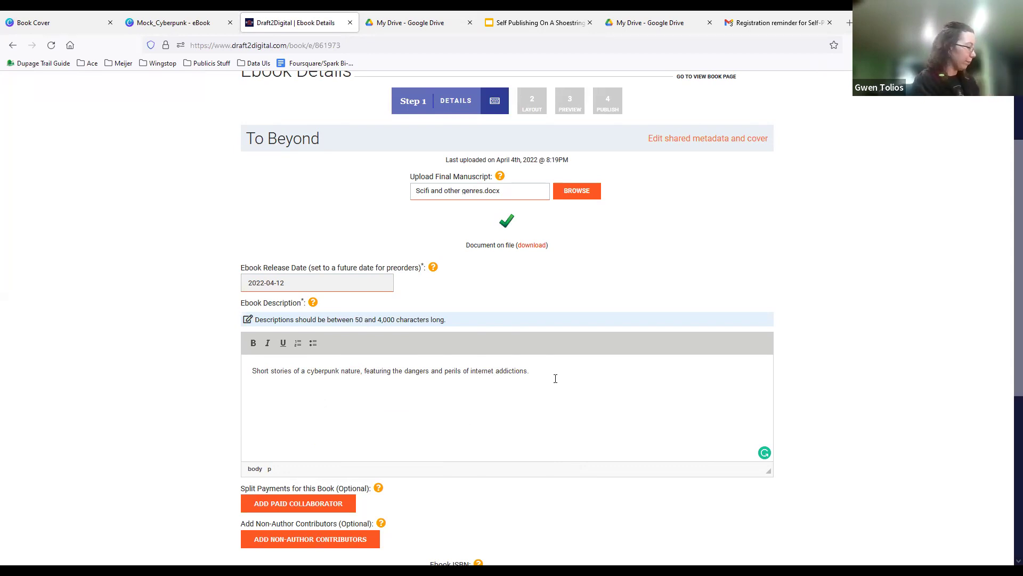
- Append to the description "Spanning what could be tomorrow to the destruction of Earth, join these tech-based protagonists as they prepare for the future."
{"action": "type", "text": "Spanning "}
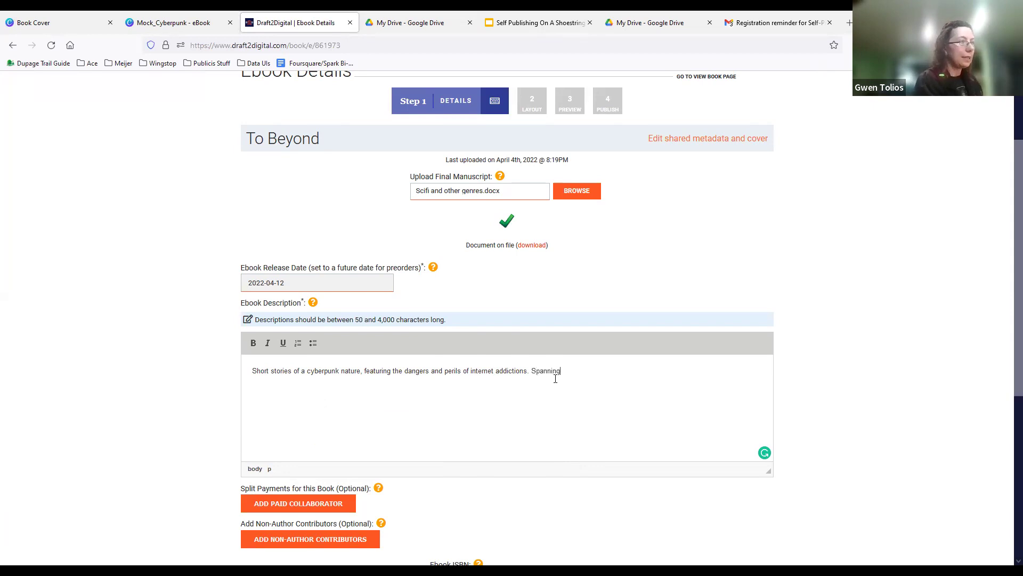
{"action": "type", "text": "what"}
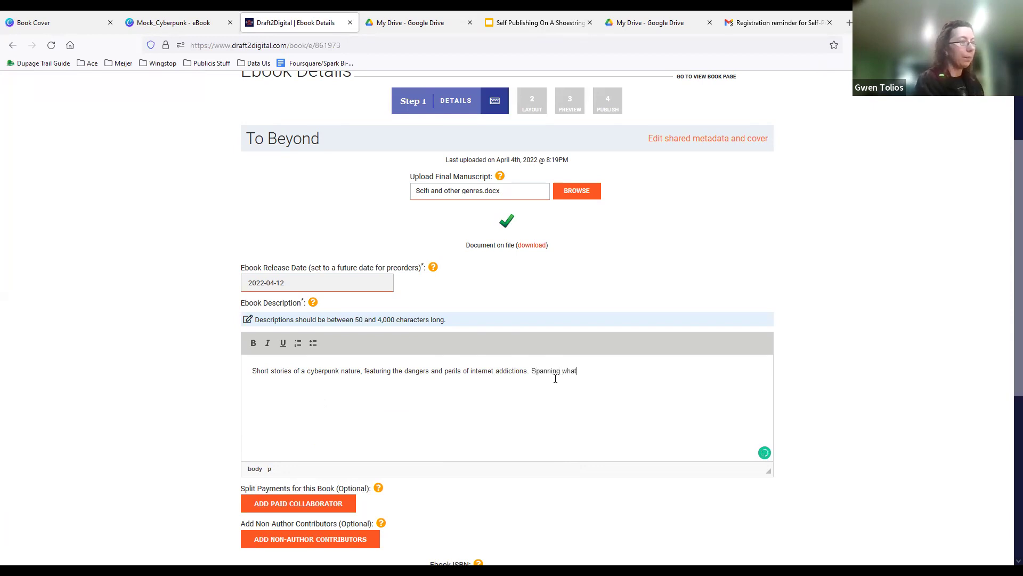
{"action": "type", "text": " could be tomorrow to the"}
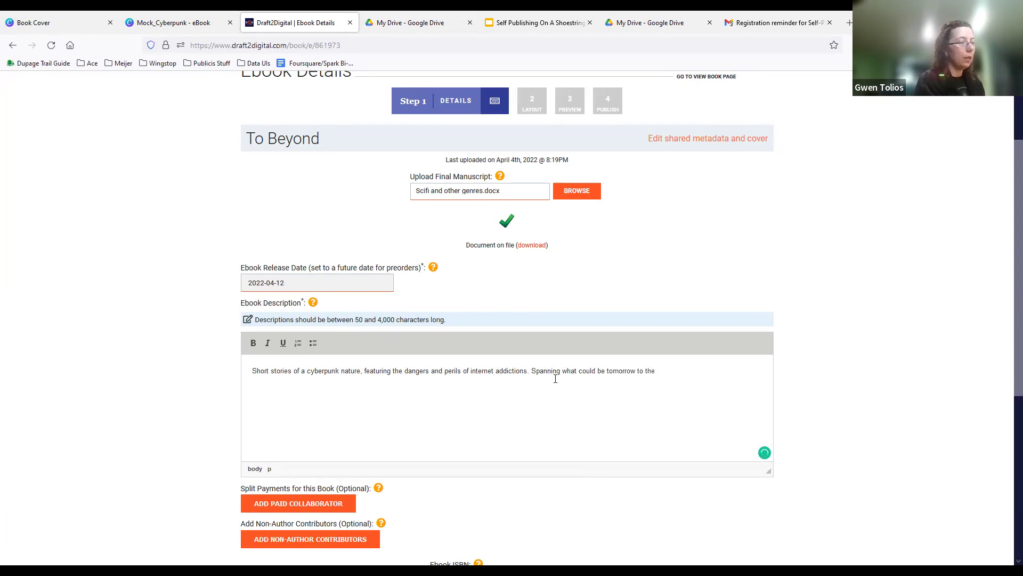
{"action": "type", "text": " destruction of E"}
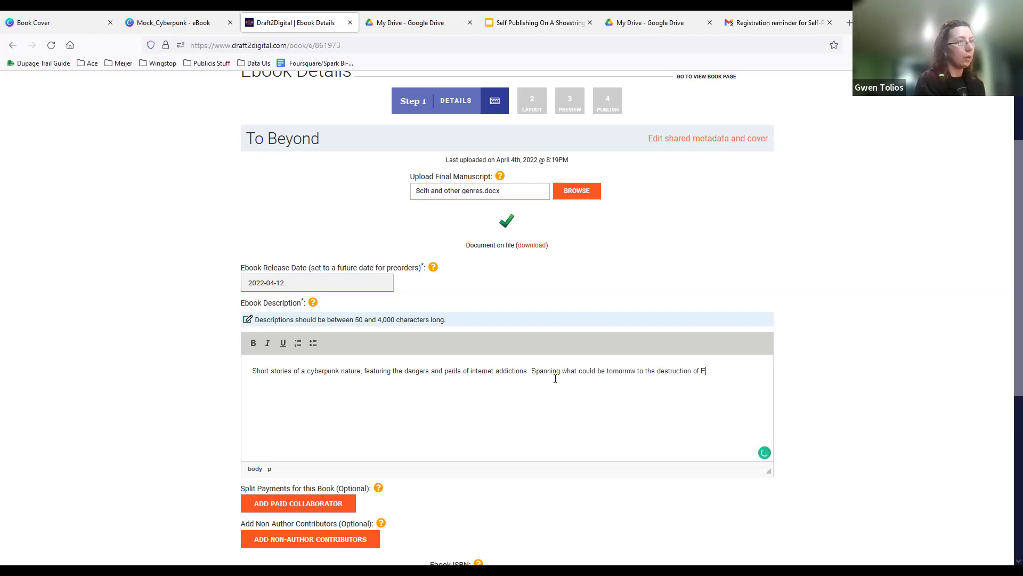
{"action": "type", "text": "arth, joing these"}
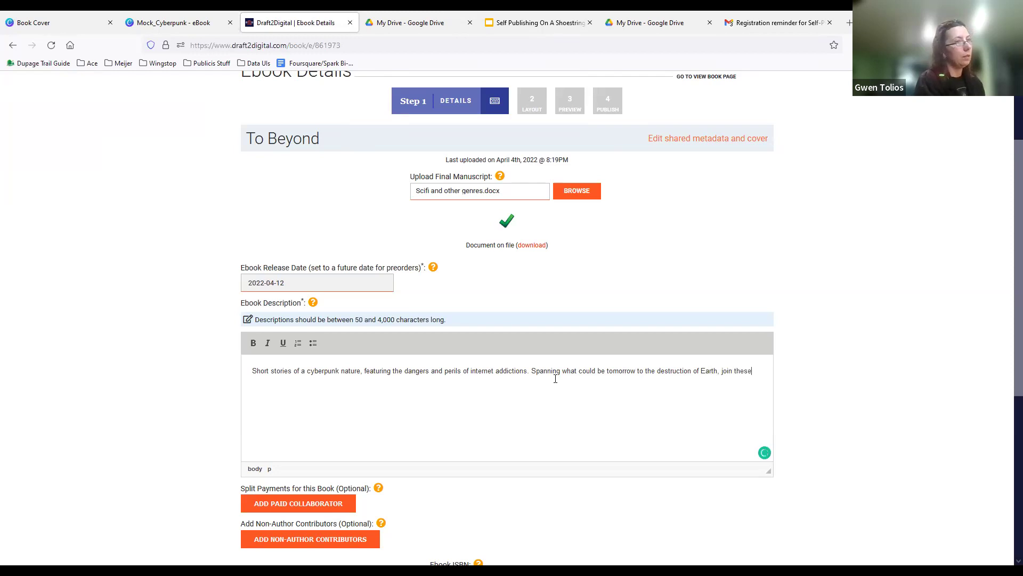
{"action": "type", "text": " tech-based"}
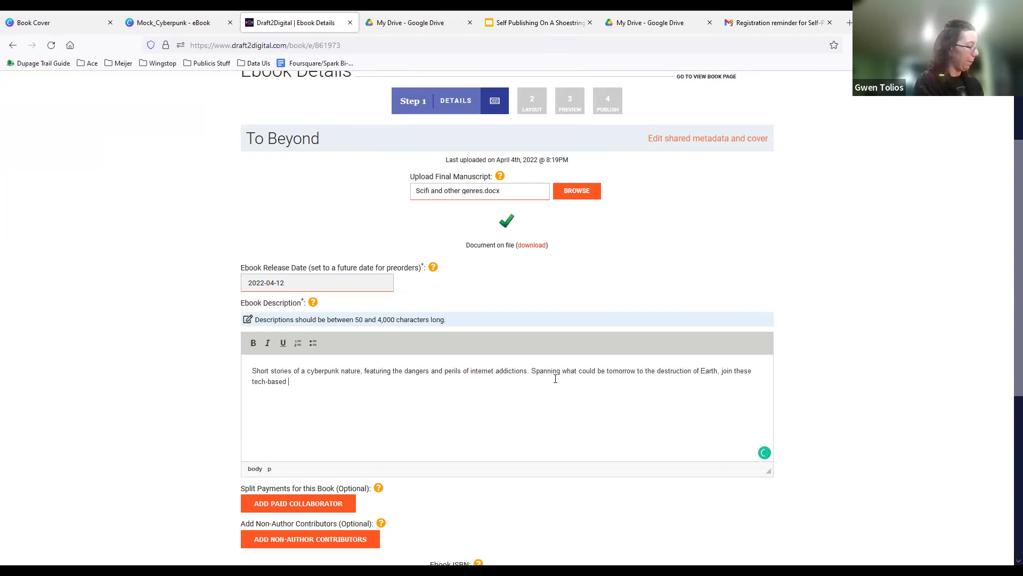
{"action": "type", "text": " prot"}
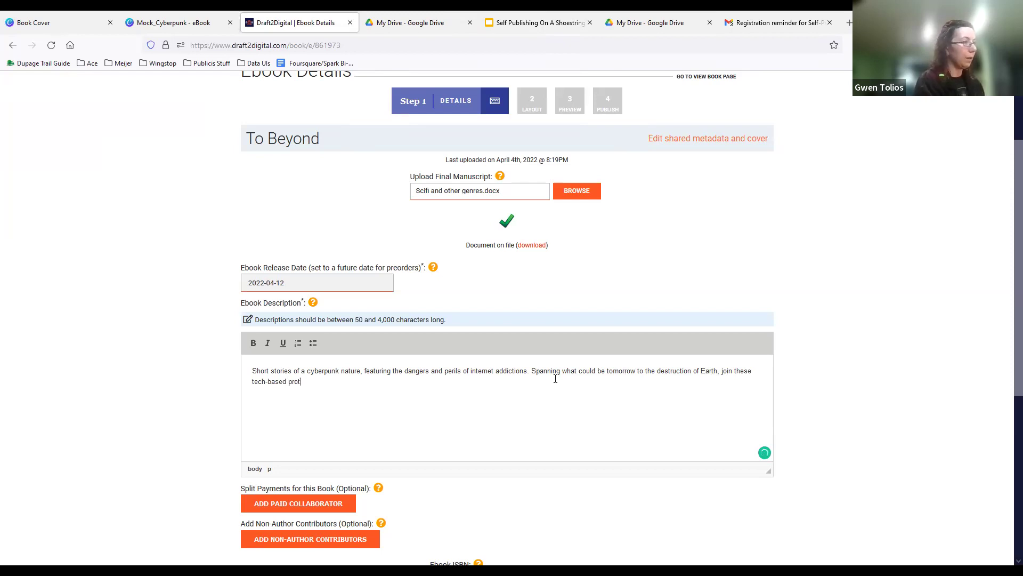
{"action": "type", "text": "agonists as they "}
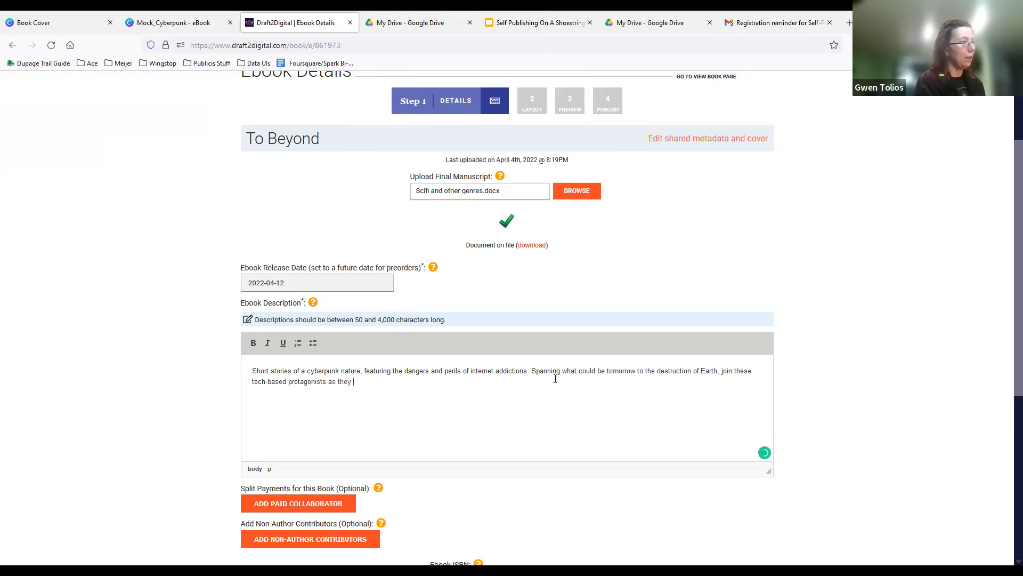
{"action": "type", "text": "prepare for the future."}
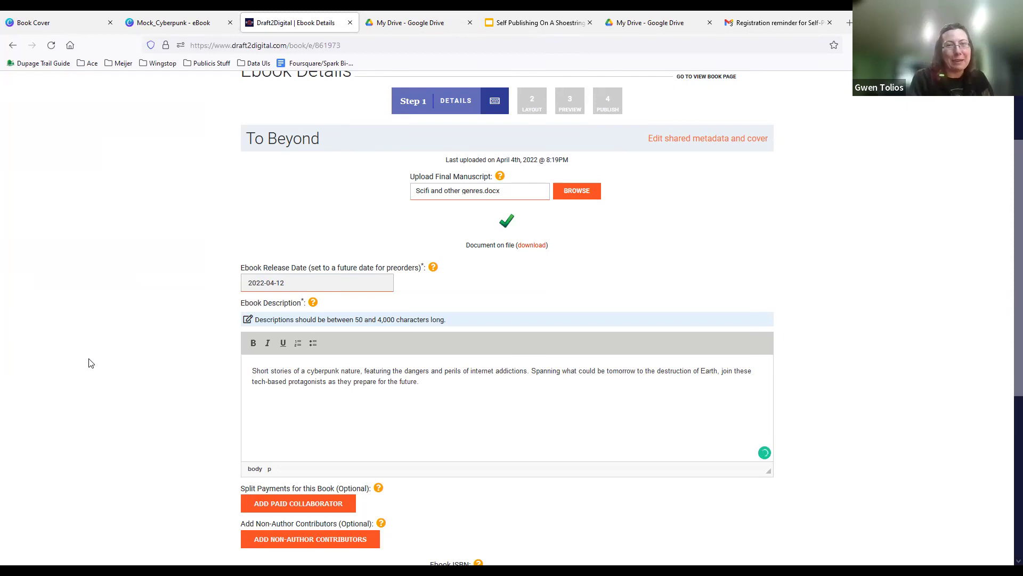
{"action": "scroll", "coordinate": [95, 358], "scroll_direction": "down", "scroll_amount": 1}
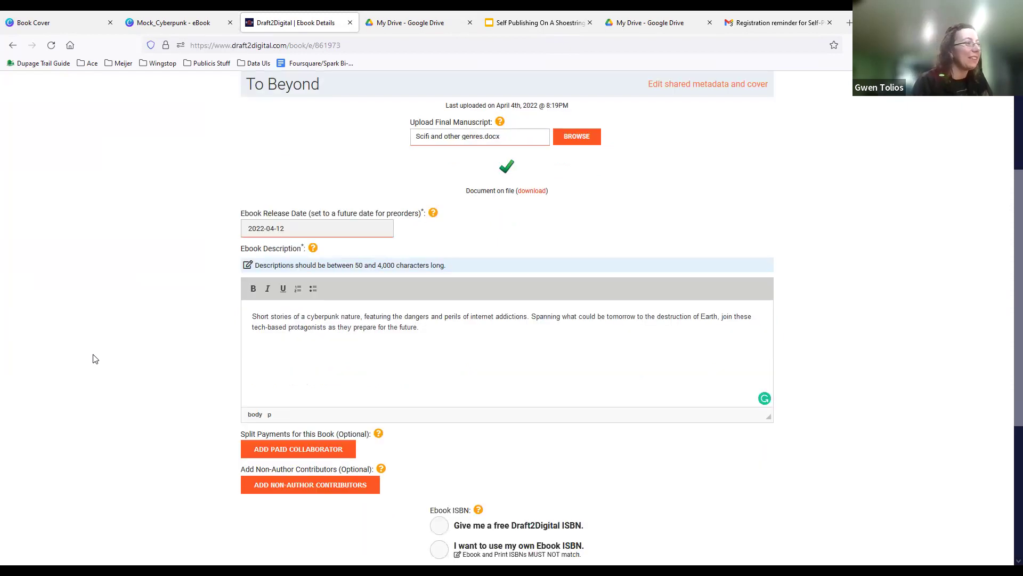
{"action": "scroll", "coordinate": [95, 358], "scroll_direction": "down", "scroll_amount": 1}
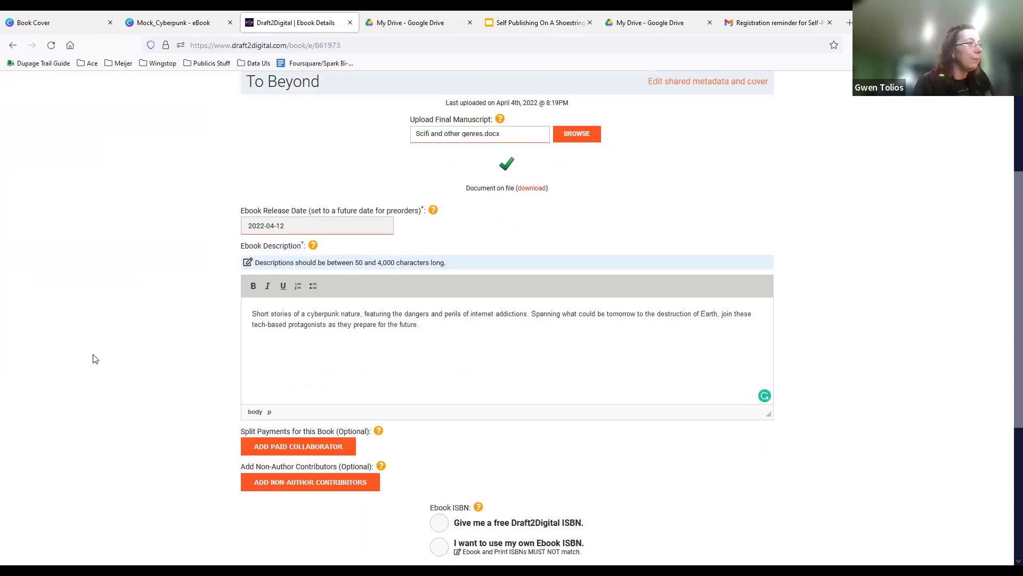
{"action": "scroll", "coordinate": [95, 359], "scroll_direction": "down", "scroll_amount": 2}
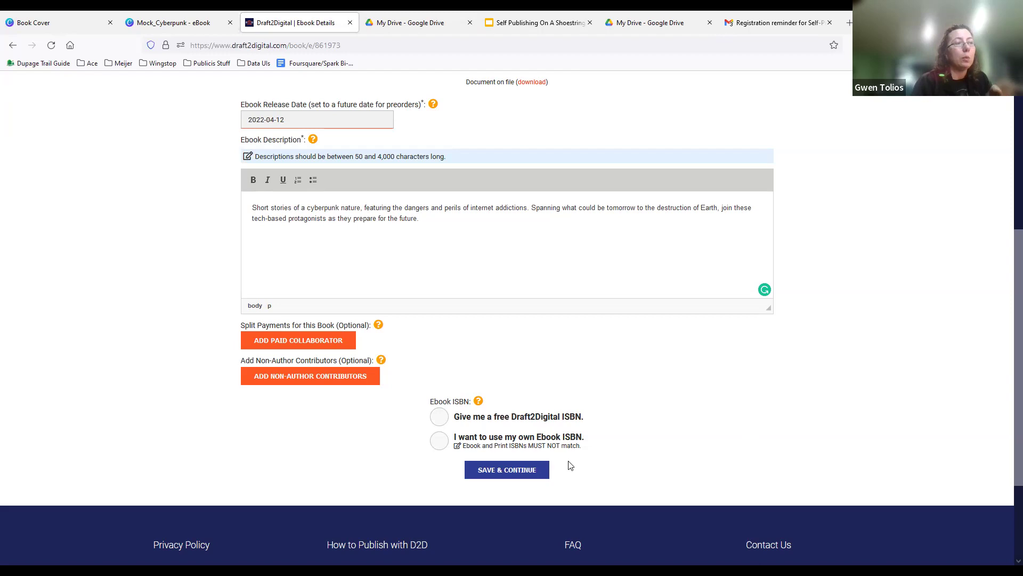
{"action": "left_click", "coordinate": [431, 446]}
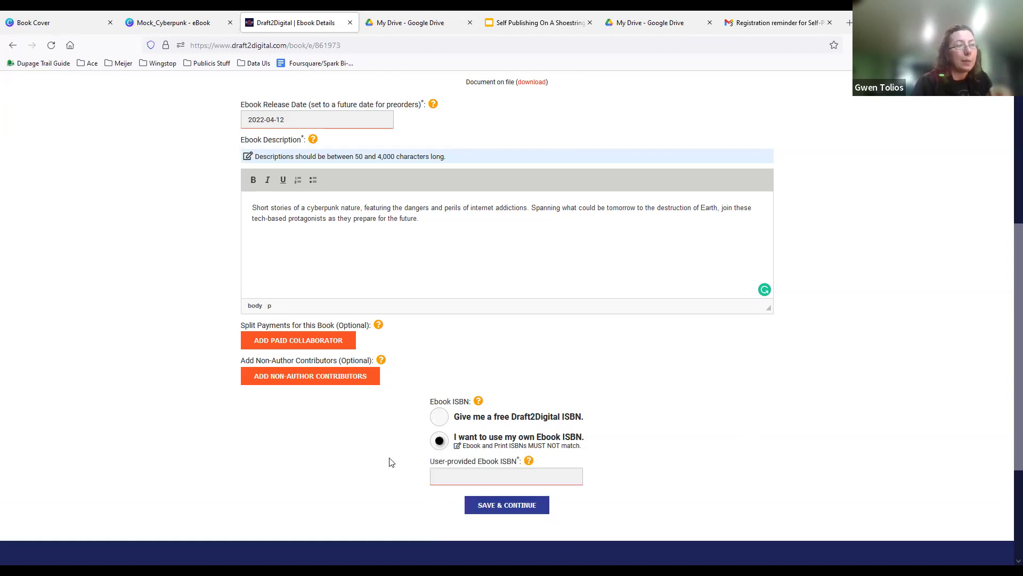
{"action": "left_click", "coordinate": [465, 479]}
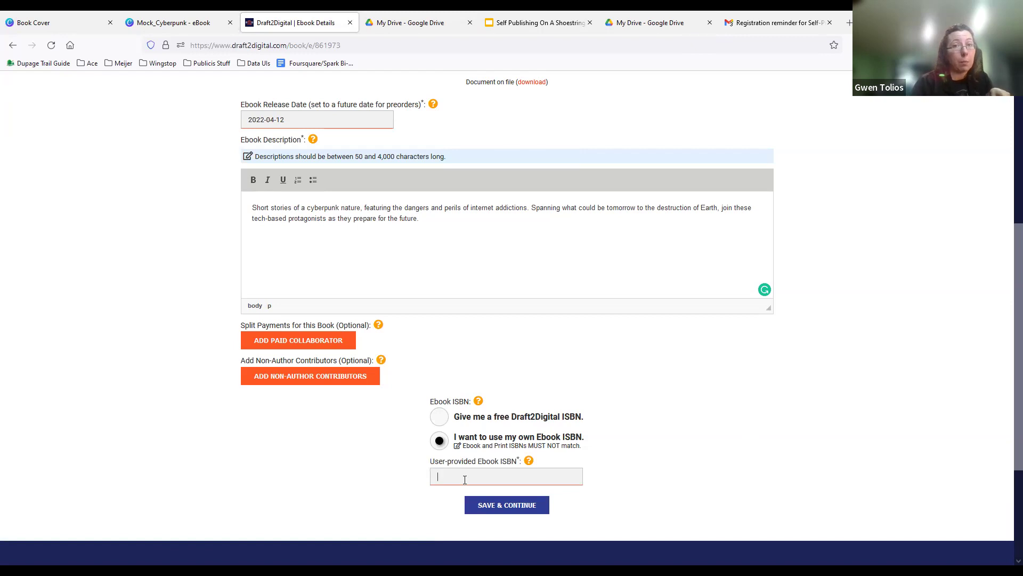
{"action": "left_click", "coordinate": [440, 419]}
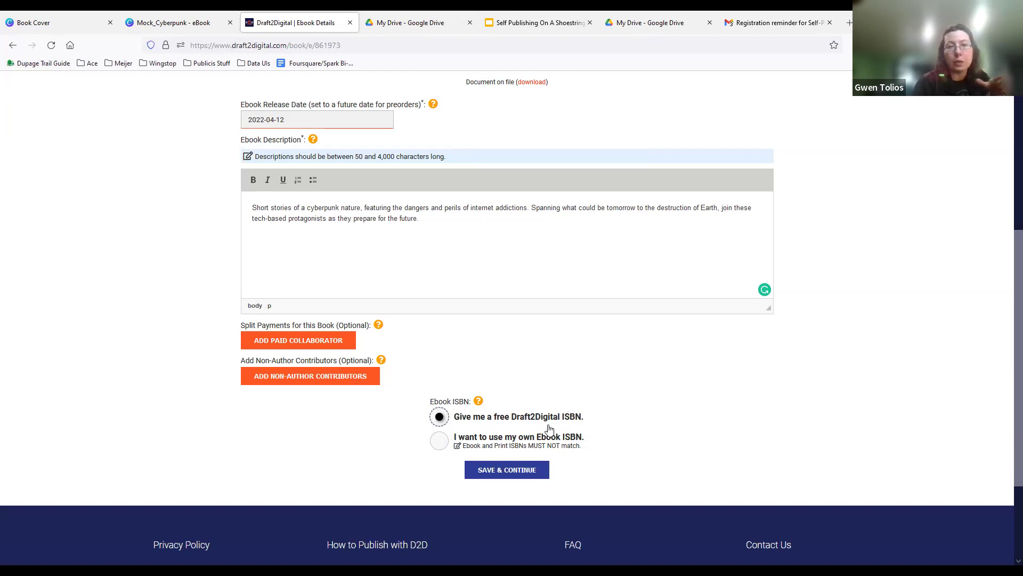
{"action": "left_click", "coordinate": [440, 444]}
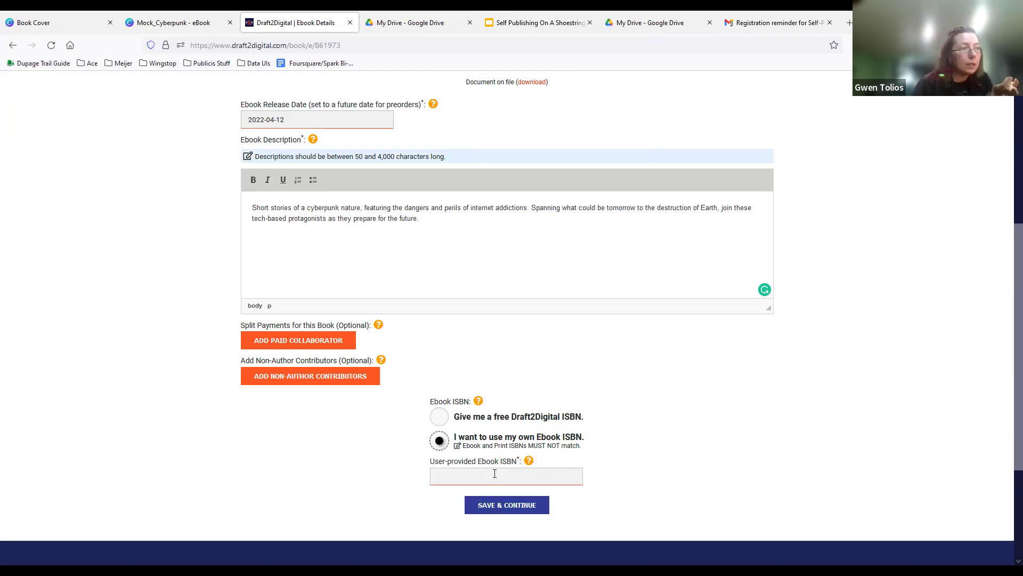
- Choose a free Draft2Digital ISBN for the ebook and save the details to proceed to its layout
{"action": "left_click", "coordinate": [441, 419]}
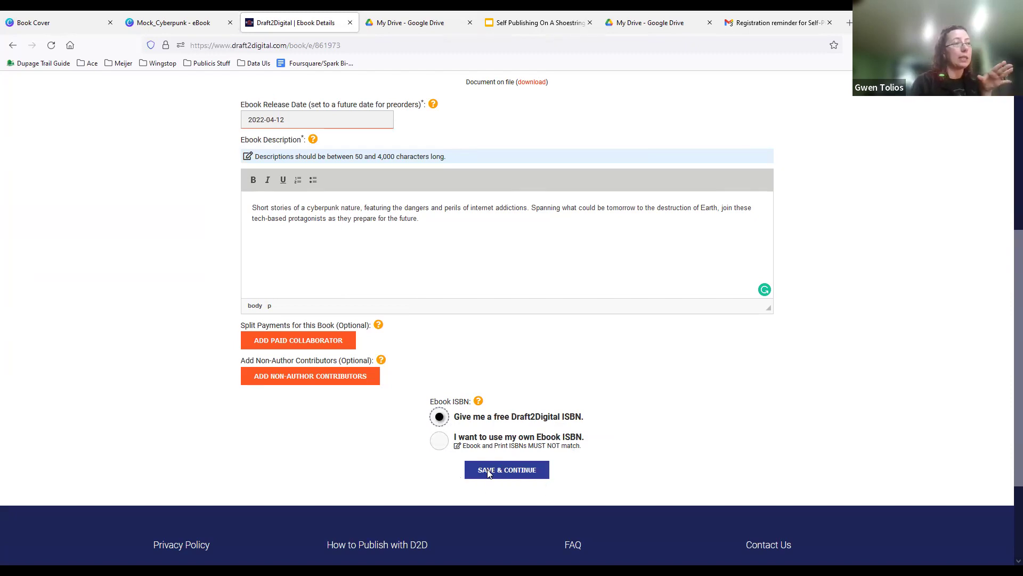
{"action": "scroll", "coordinate": [842, 419], "scroll_direction": "up", "scroll_amount": 5}
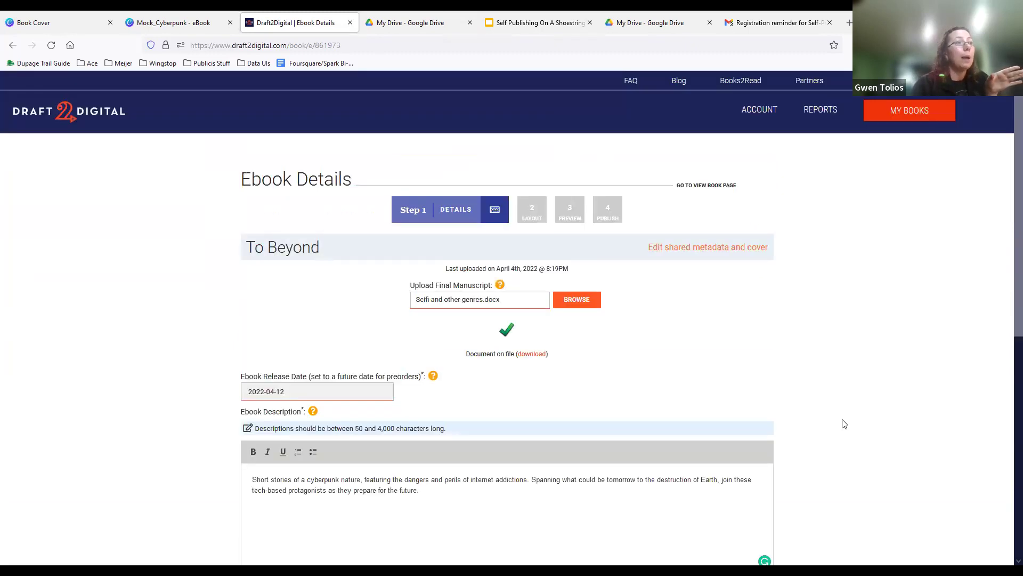
{"action": "scroll", "coordinate": [844, 424], "scroll_direction": "down", "scroll_amount": 5}
{"action": "left_click", "coordinate": [528, 419]}
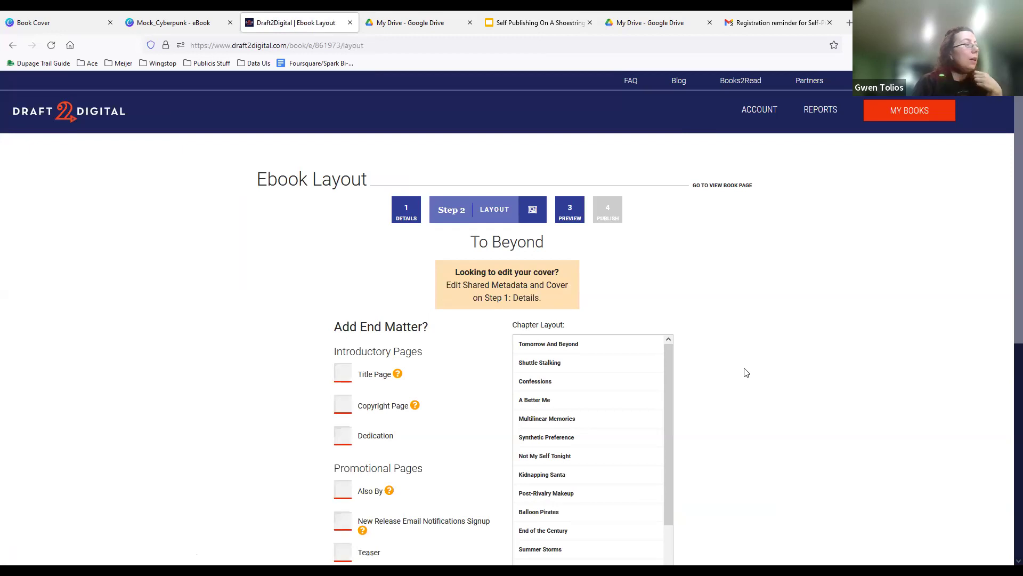
- Check the chapter layout from first to last chapter and add a copyright page to the ebook
{"action": "scroll", "coordinate": [746, 372], "scroll_direction": "down", "scroll_amount": 3}
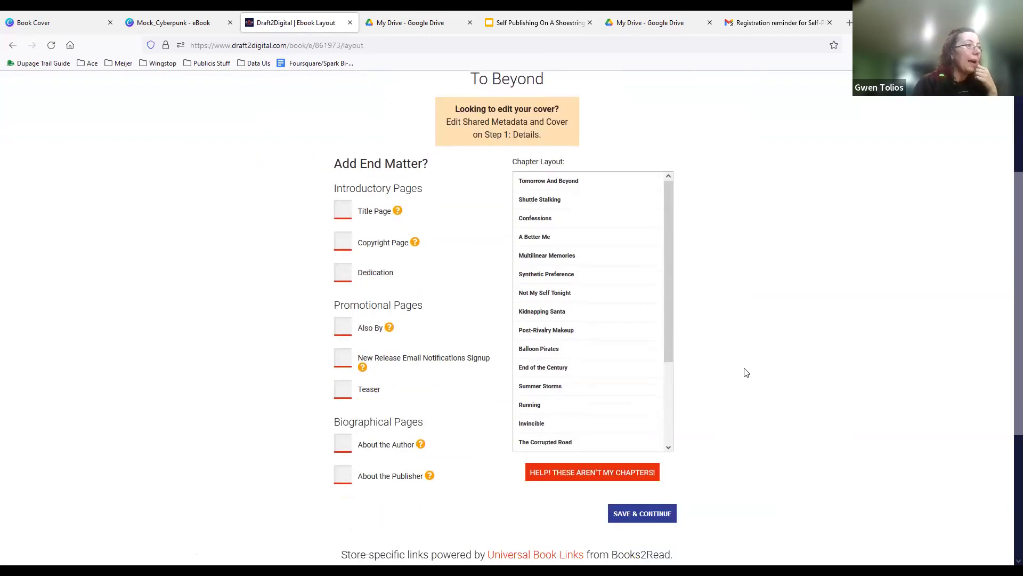
{"action": "scroll", "coordinate": [747, 372], "scroll_direction": "down", "scroll_amount": 1}
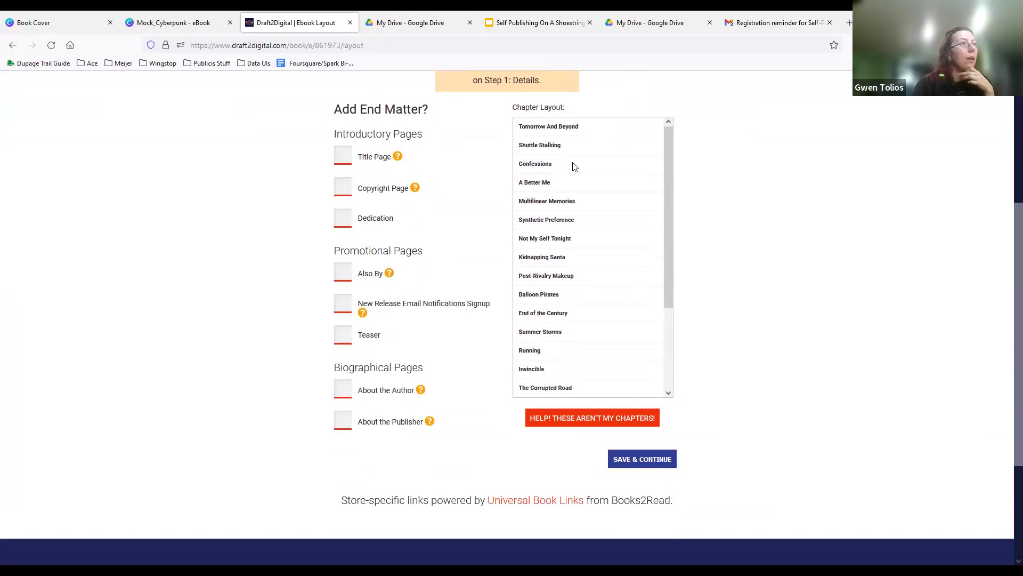
{"action": "scroll", "coordinate": [596, 189], "scroll_direction": "down", "scroll_amount": 4}
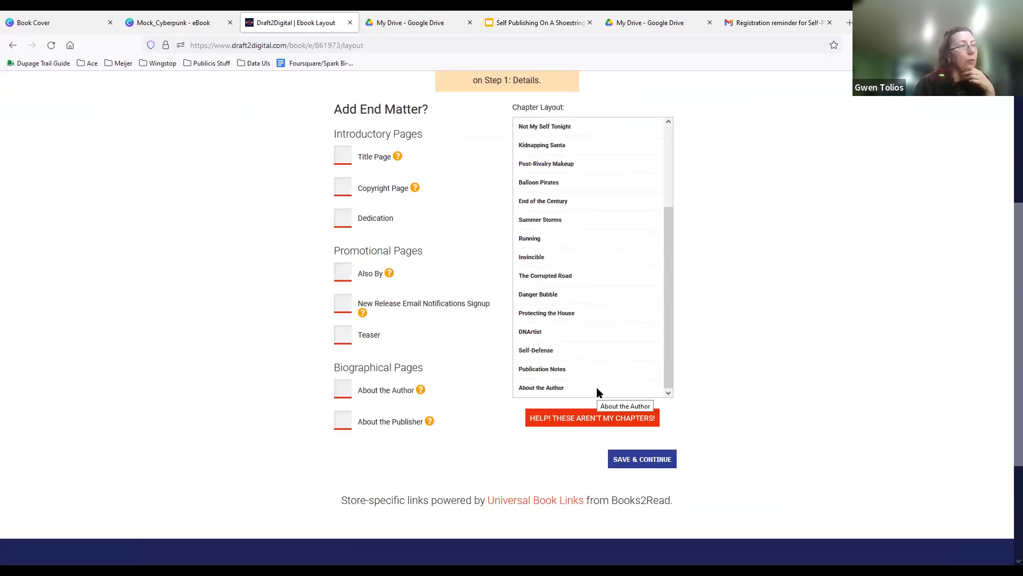
{"action": "scroll", "coordinate": [596, 387], "scroll_direction": "up", "scroll_amount": 4}
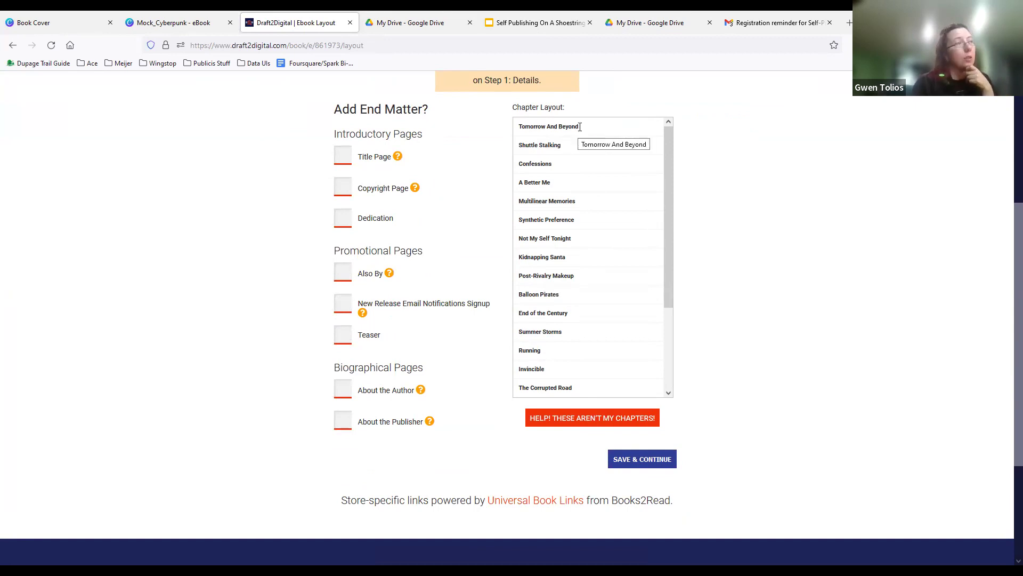
{"action": "scroll", "coordinate": [478, 233], "scroll_direction": "up", "scroll_amount": 1}
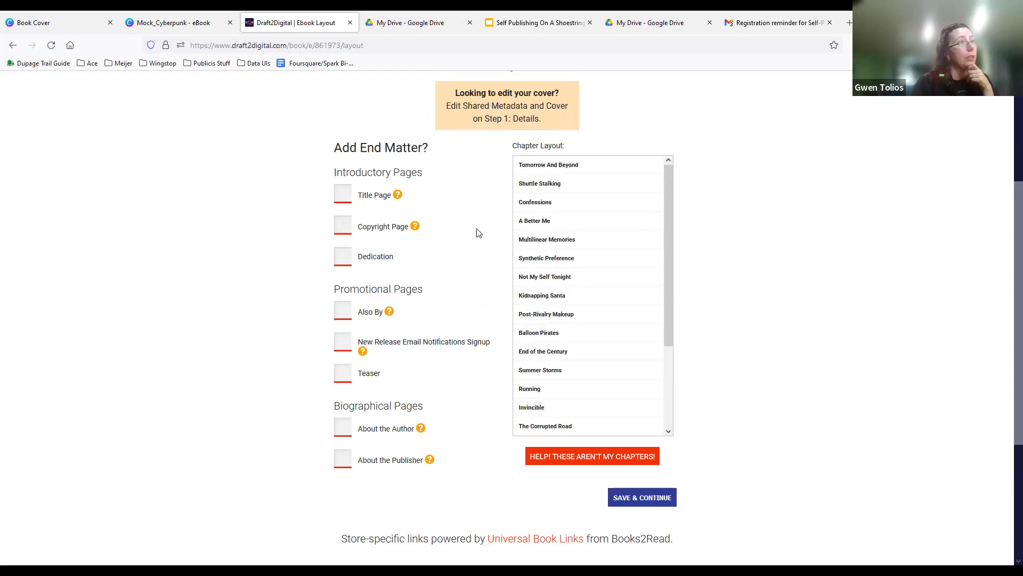
{"action": "scroll", "coordinate": [478, 233], "scroll_direction": "up", "scroll_amount": 2}
{"action": "left_click", "coordinate": [342, 296]}
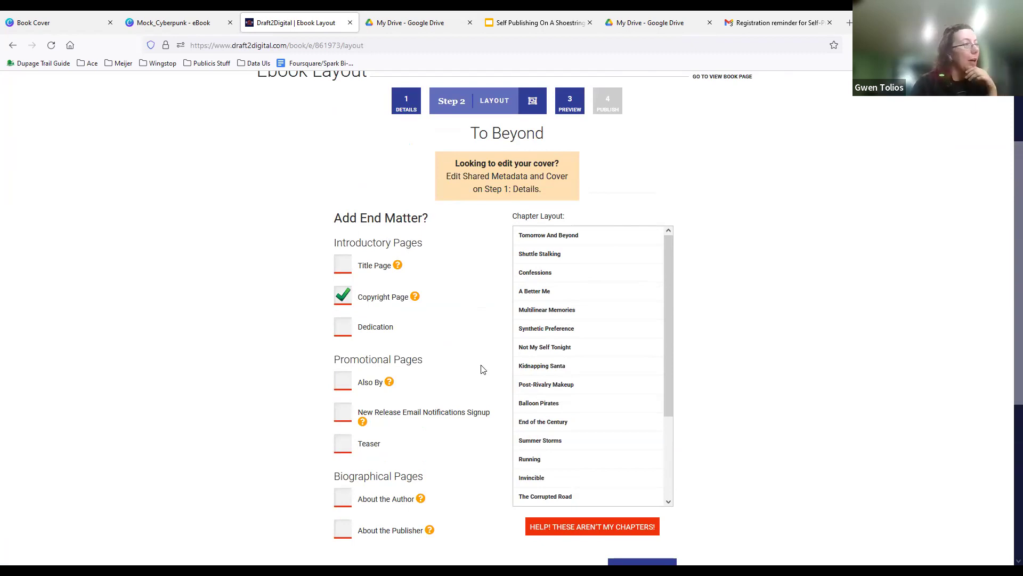
- Add an Also By promotional page located at the end of the book
{"action": "scroll", "coordinate": [482, 369], "scroll_direction": "down", "scroll_amount": 1}
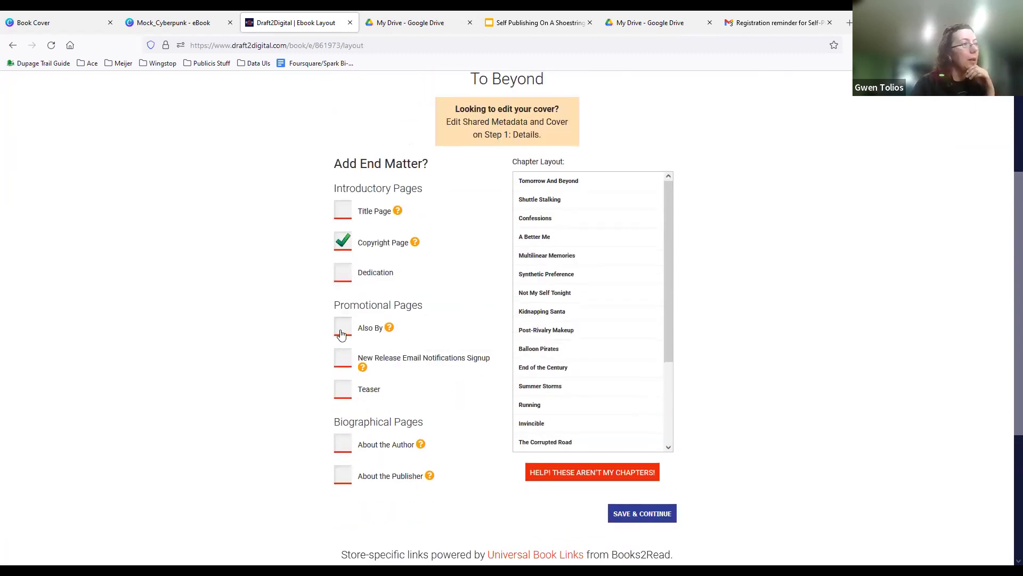
{"action": "left_click", "coordinate": [343, 327]}
{"action": "left_click", "coordinate": [457, 368]}
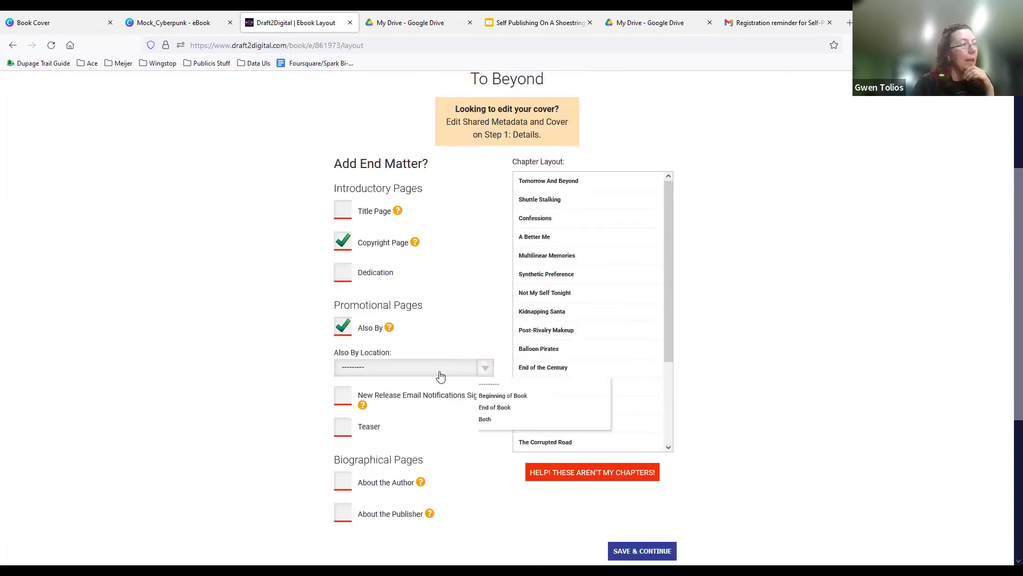
{"action": "left_click", "coordinate": [493, 408]}
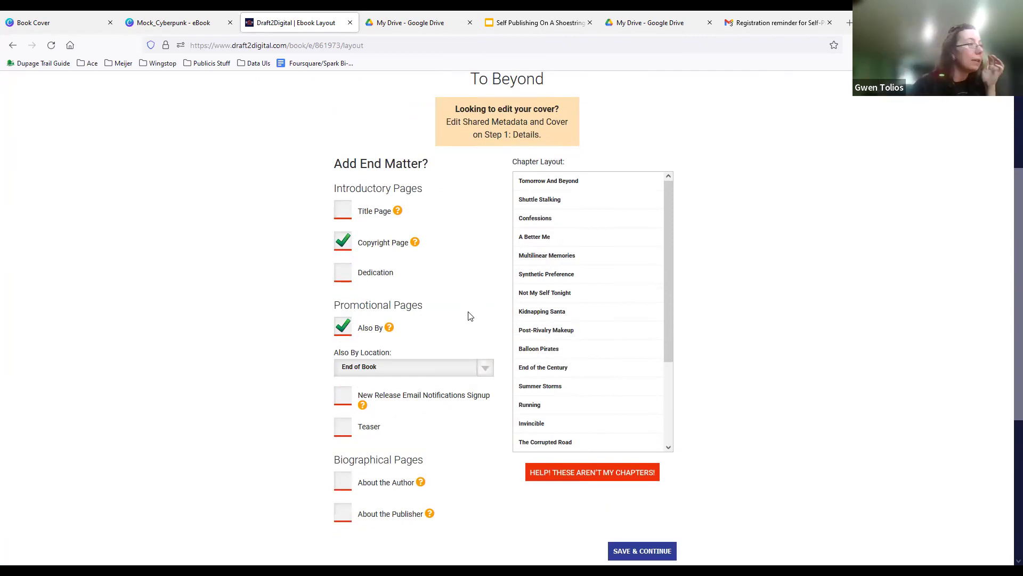
- Look over the chosen end matter options and save the layout to proceed to the ebook preview
{"action": "scroll", "coordinate": [469, 316], "scroll_direction": "down", "scroll_amount": 3}
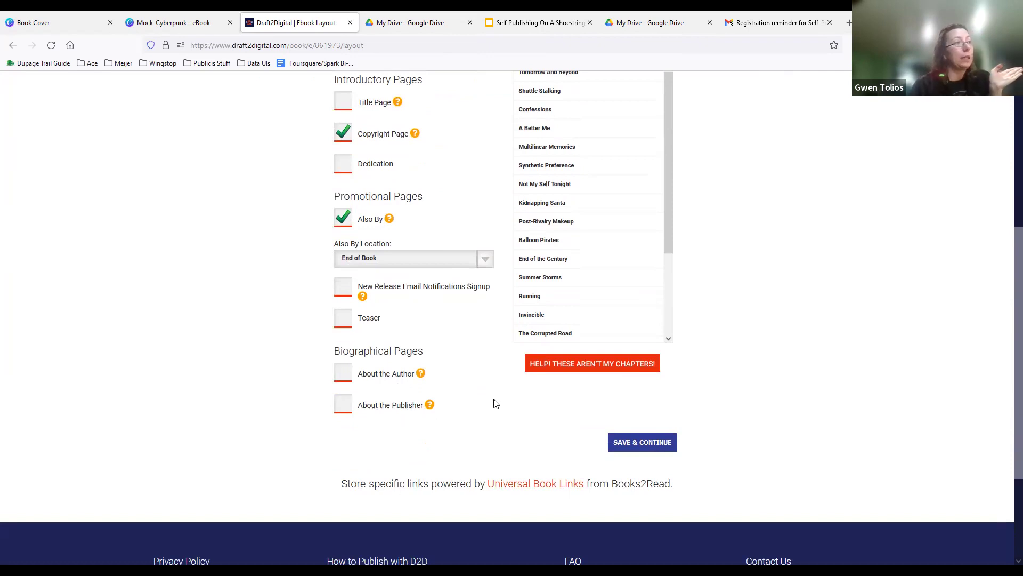
{"action": "scroll", "coordinate": [495, 404], "scroll_direction": "up", "scroll_amount": 3}
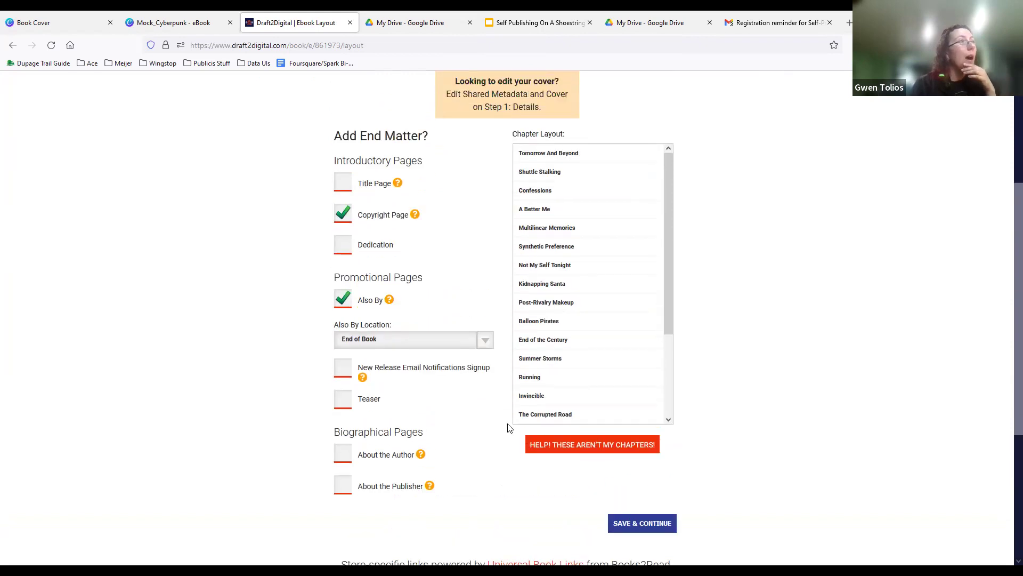
{"action": "scroll", "coordinate": [507, 426], "scroll_direction": "up", "scroll_amount": 3}
{"action": "scroll", "coordinate": [507, 425], "scroll_direction": "down", "scroll_amount": 5}
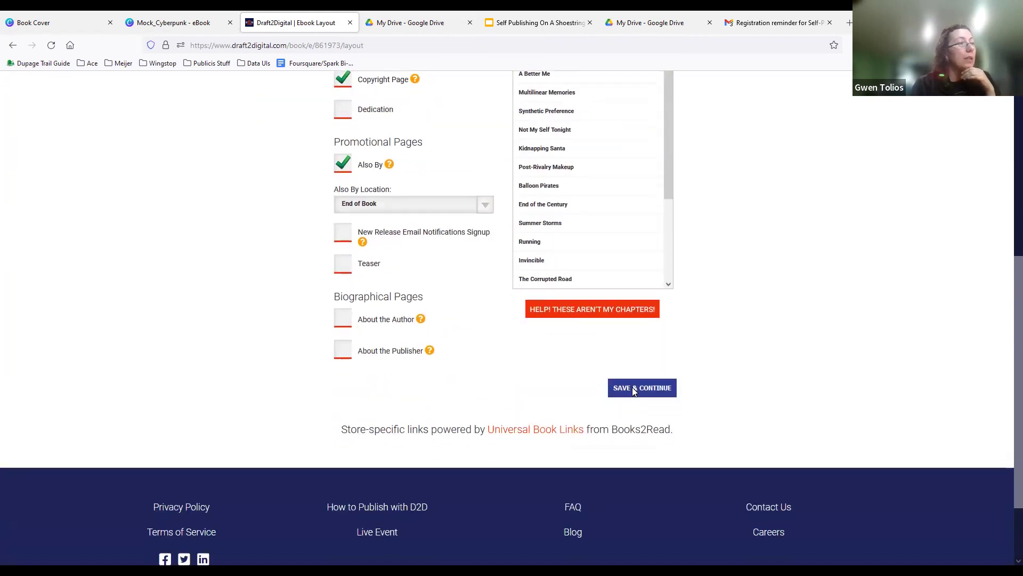
{"action": "left_click", "coordinate": [634, 389]}
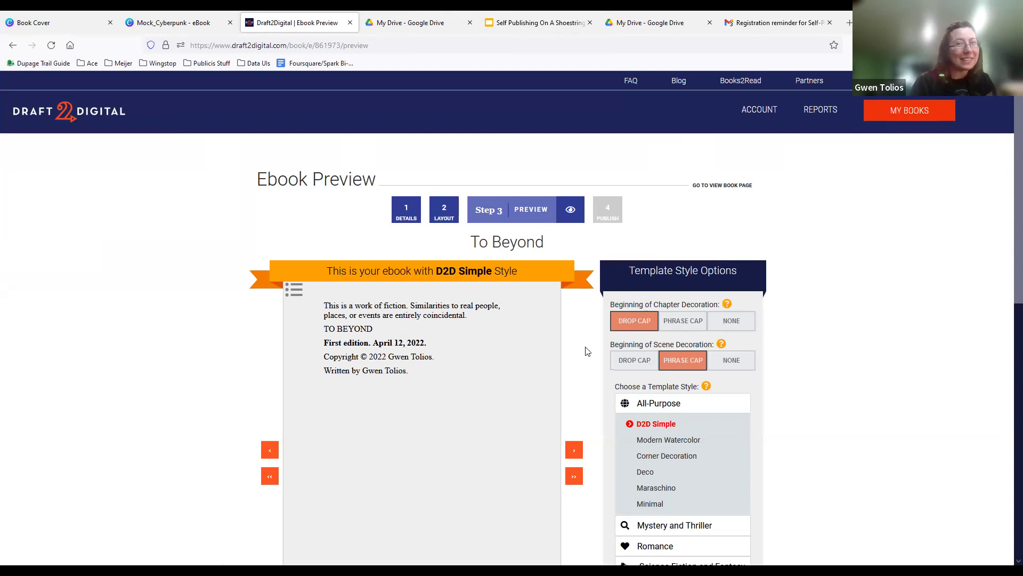
- Page through the preview's front matter to the contents and open the "Multilinear Memories" chapter from there
{"action": "scroll", "coordinate": [587, 351], "scroll_direction": "down", "scroll_amount": 3}
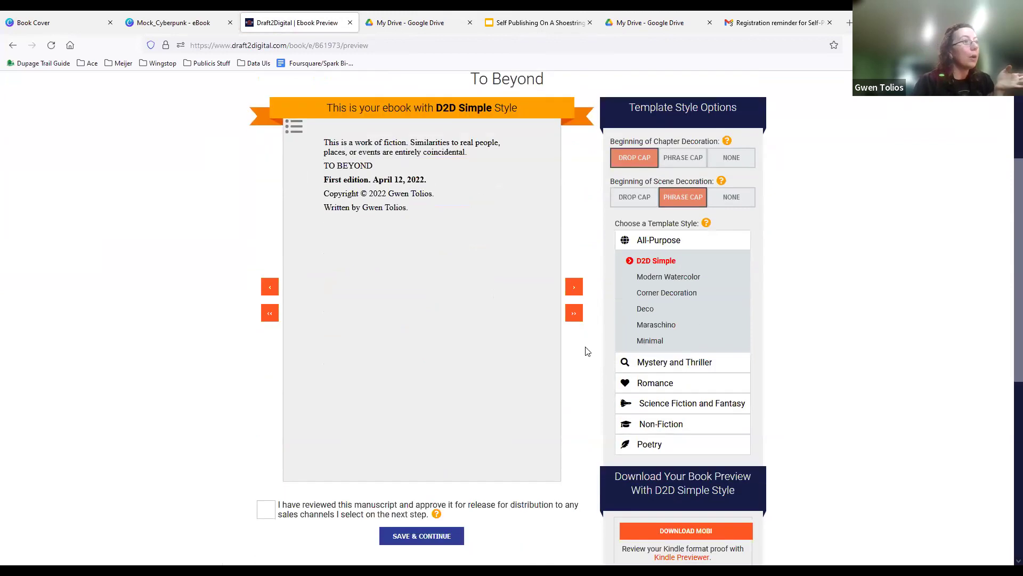
{"action": "scroll", "coordinate": [588, 350], "scroll_direction": "up", "scroll_amount": 1}
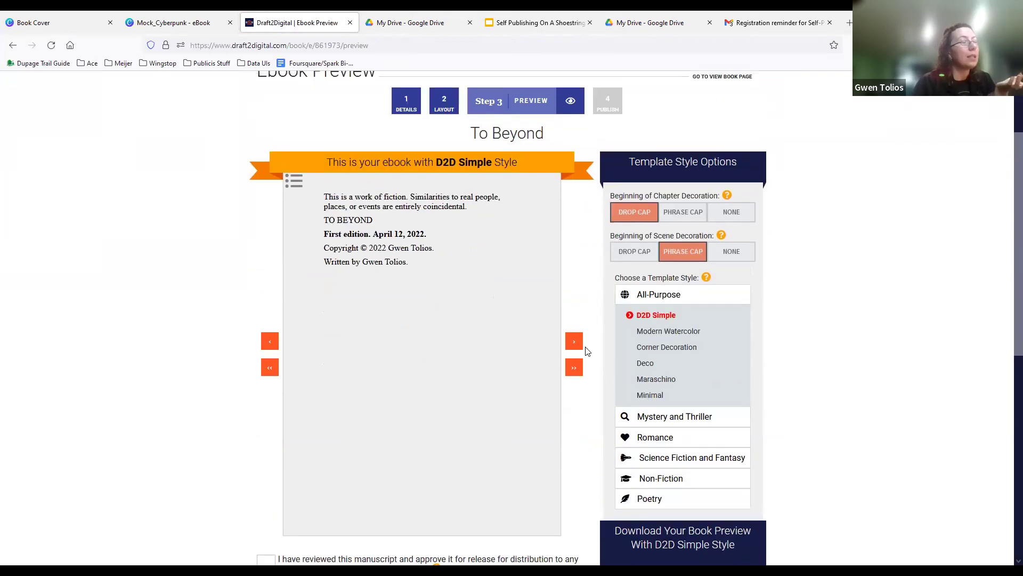
{"action": "scroll", "coordinate": [587, 351], "scroll_direction": "up", "scroll_amount": 1}
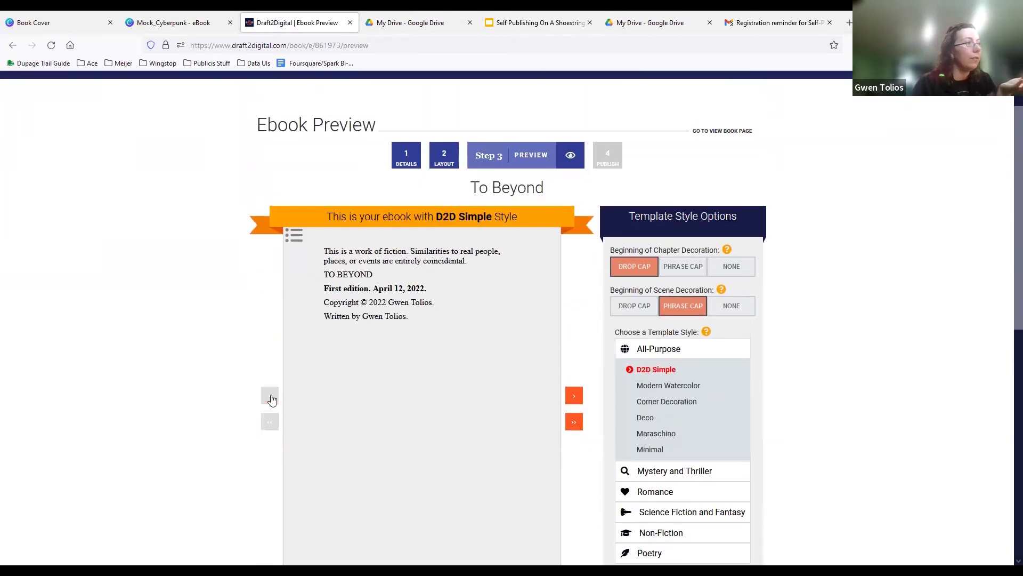
{"action": "scroll", "coordinate": [572, 321], "scroll_direction": "down", "scroll_amount": 4}
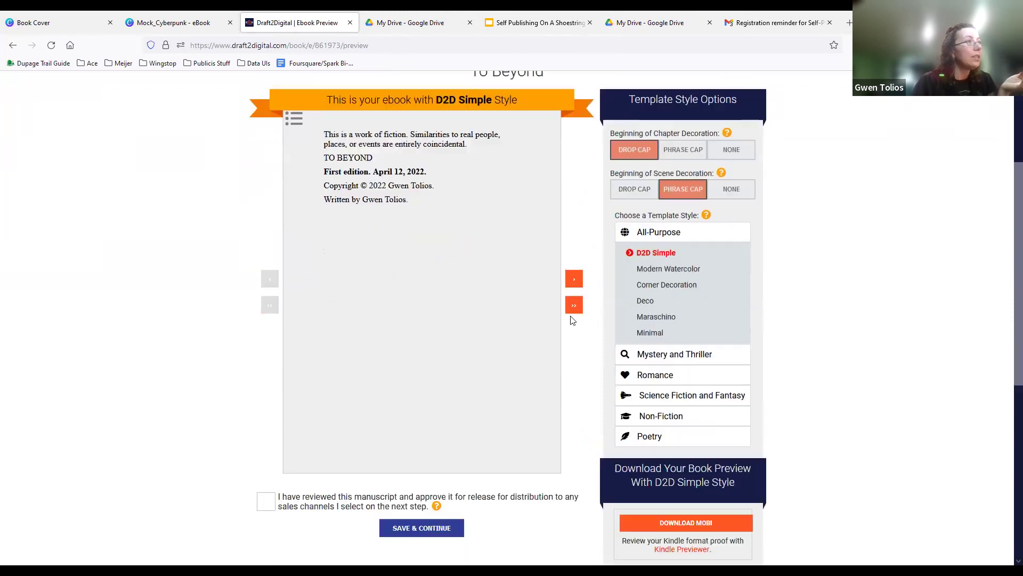
{"action": "scroll", "coordinate": [572, 320], "scroll_direction": "up", "scroll_amount": 3}
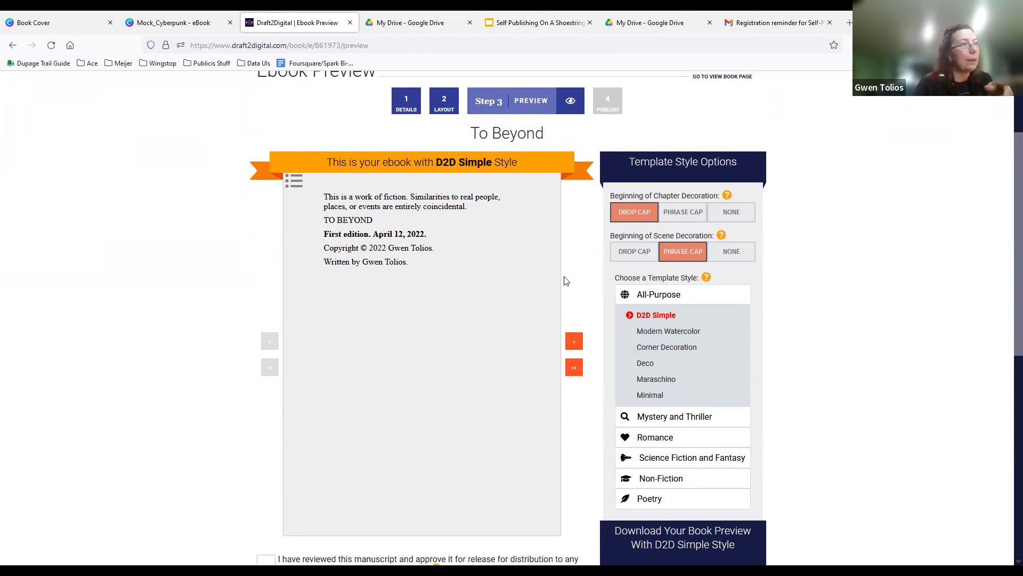
{"action": "left_click", "coordinate": [574, 343]}
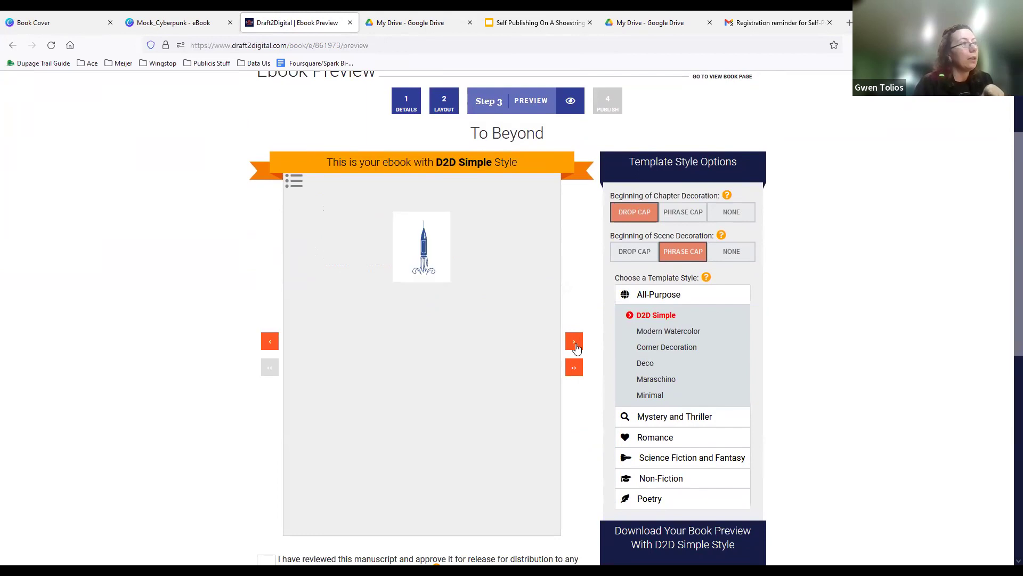
{"action": "left_click", "coordinate": [575, 343]}
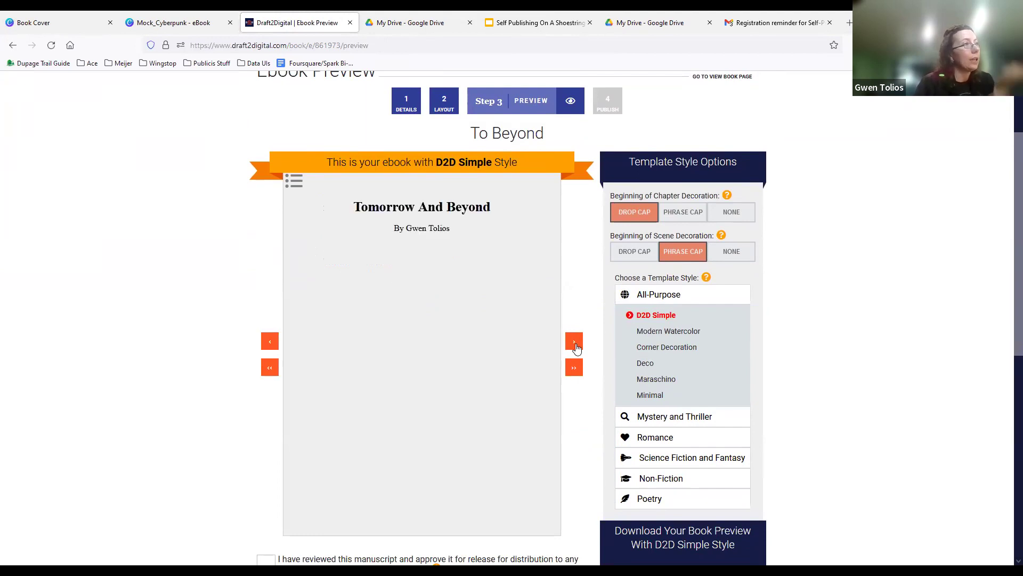
{"action": "left_click", "coordinate": [575, 344]}
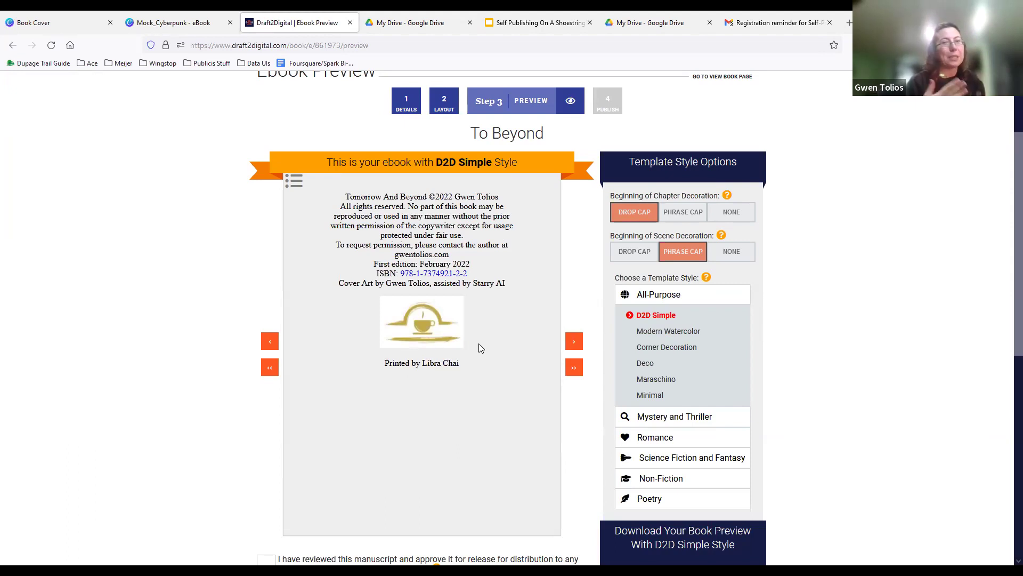
{"action": "left_click", "coordinate": [574, 345]}
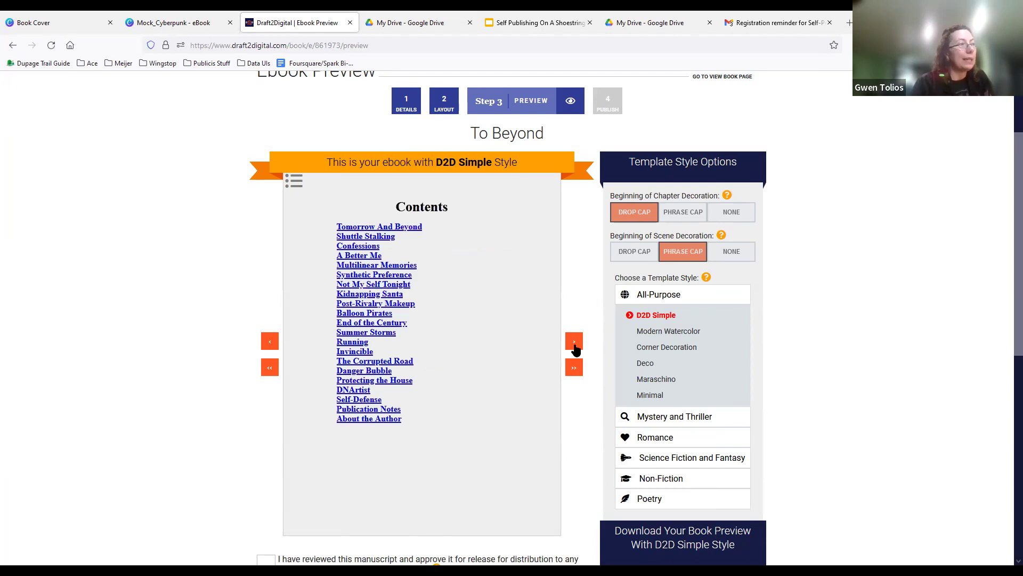
{"action": "left_click", "coordinate": [361, 266]}
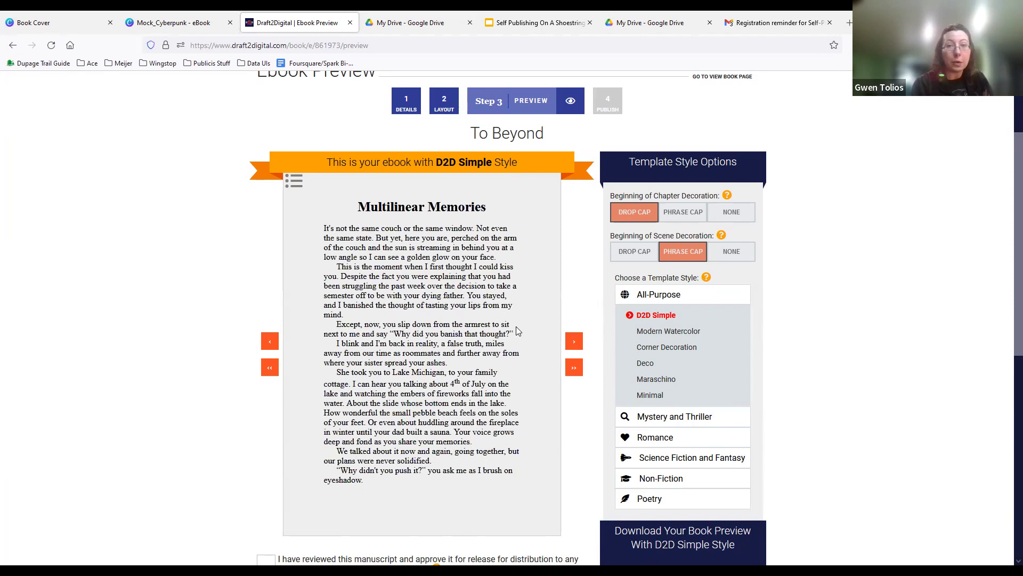
- Apply the Hard Line template style from the Science Fiction and Fantasy category to the ebook
{"action": "left_click", "coordinate": [661, 458]}
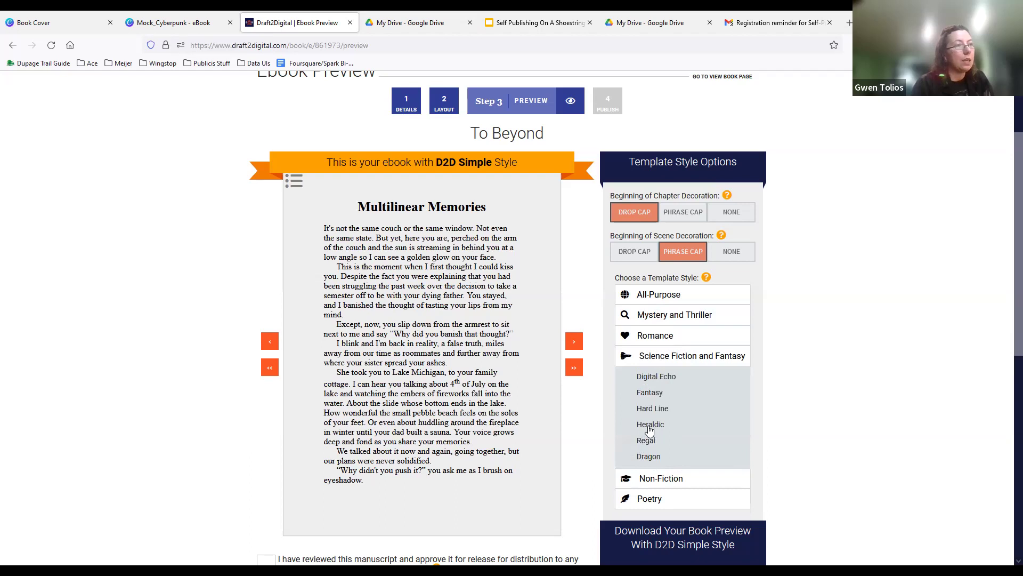
{"action": "left_click", "coordinate": [652, 409]}
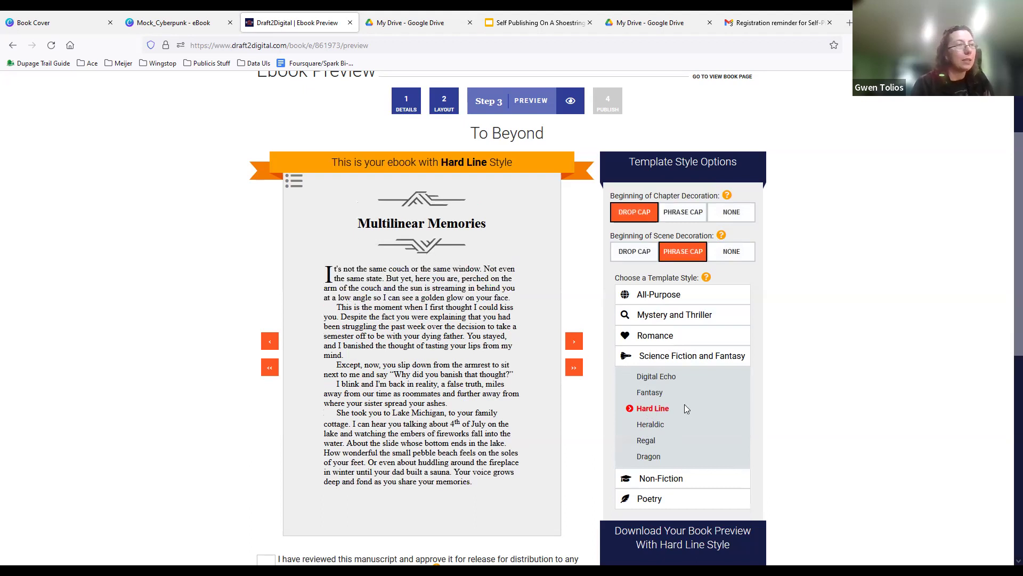
- Try the Digital Echo template style and compare the Drop Cap, Phrase Cap and None options for scene beginnings
{"action": "left_click", "coordinate": [666, 380]}
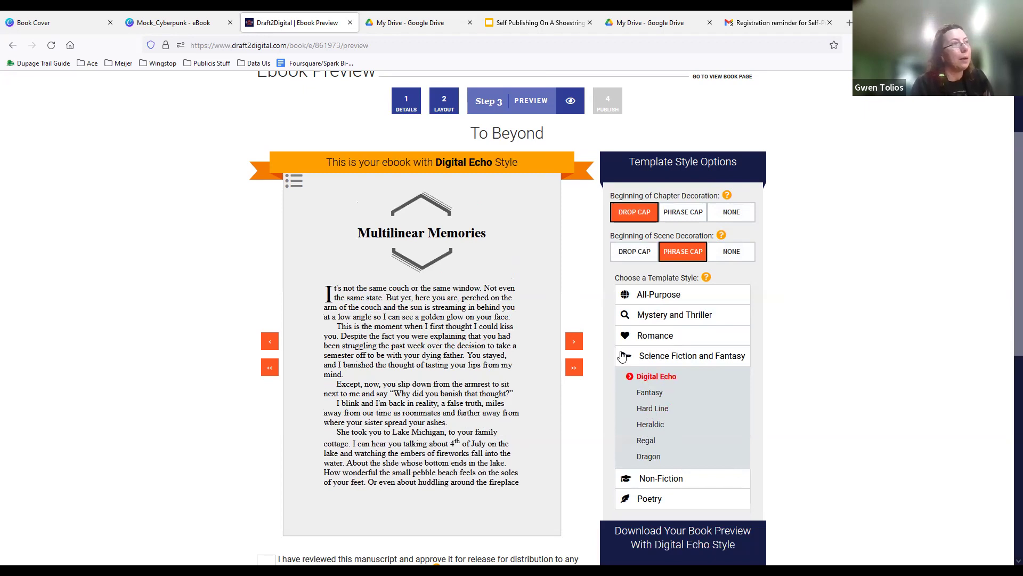
{"action": "left_click", "coordinate": [635, 256]}
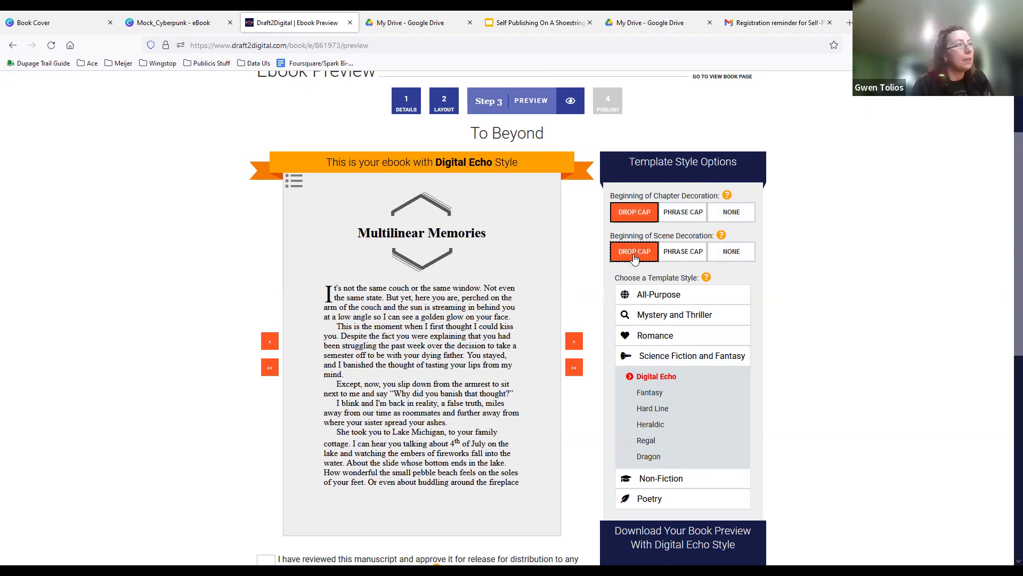
{"action": "left_click", "coordinate": [687, 260]}
{"action": "left_click", "coordinate": [733, 257]}
{"action": "left_click", "coordinate": [681, 258]}
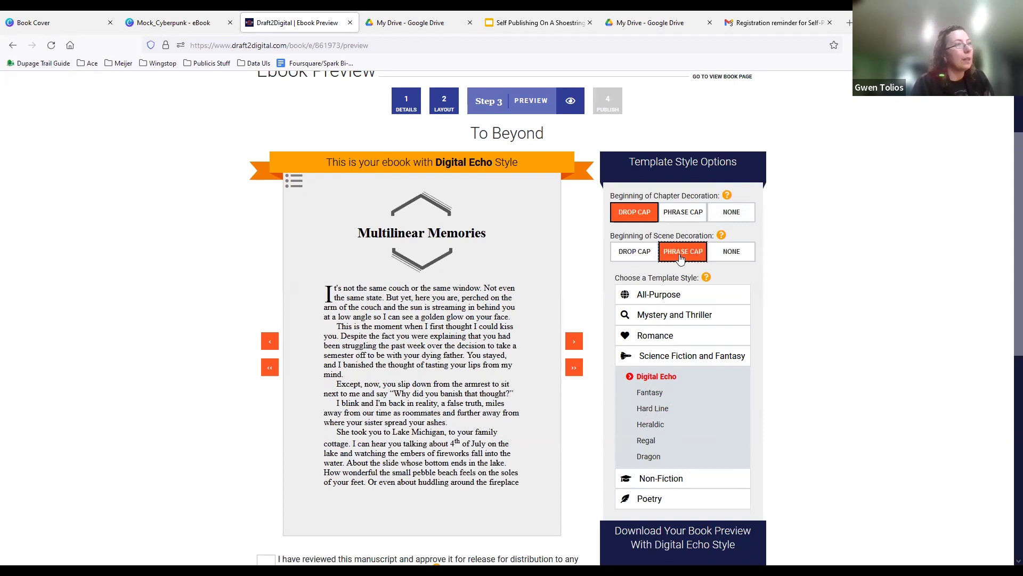
- Try Phrase Cap and None for chapter beginnings, then choose Drop Cap for both chapter and scene beginnings
{"action": "left_click", "coordinate": [688, 221]}
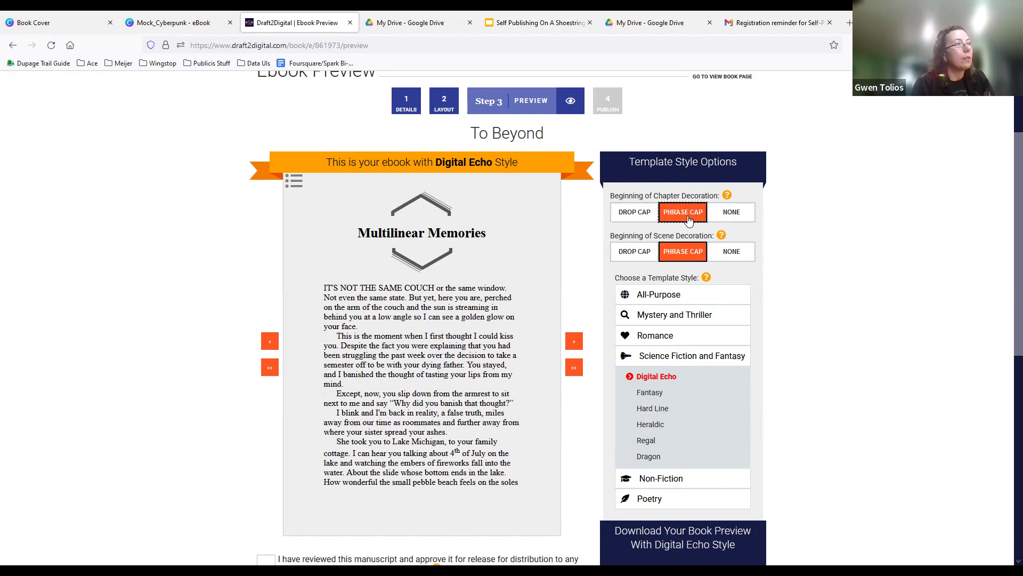
{"action": "left_click", "coordinate": [740, 222]}
{"action": "left_click", "coordinate": [622, 254]}
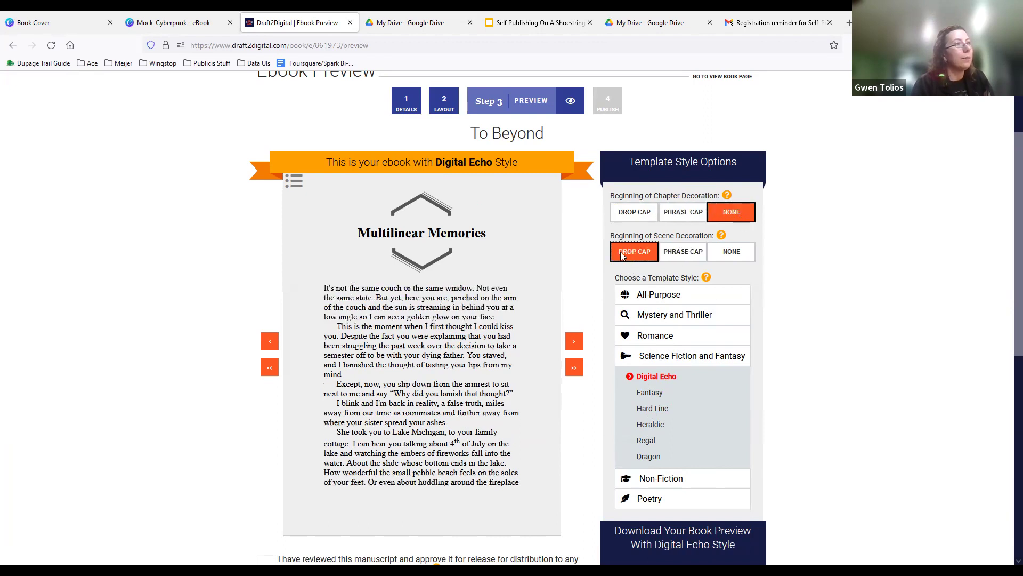
{"action": "left_click", "coordinate": [634, 213]}
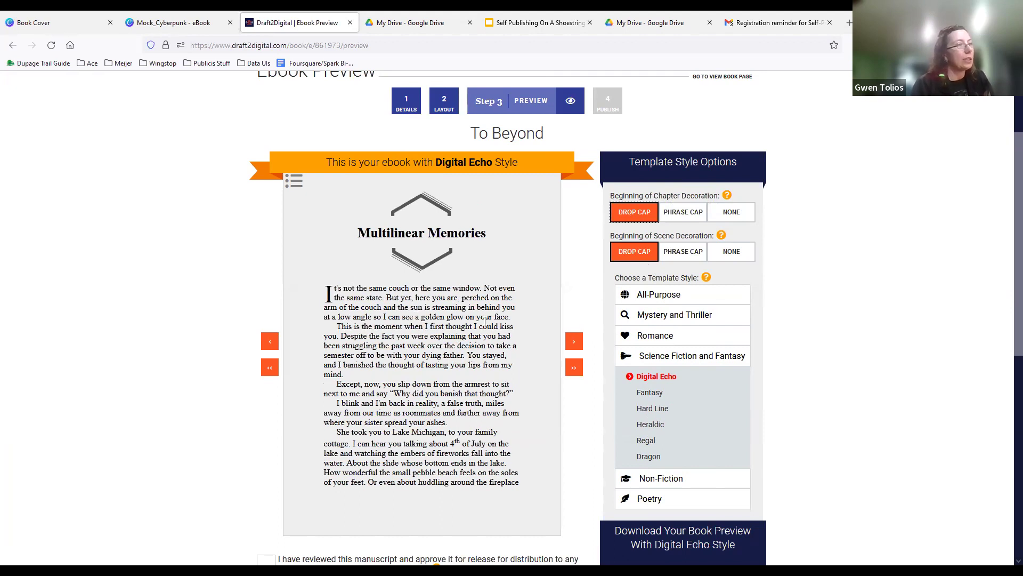
- Page through the "Multilinear Memories" chapter to check the Digital Echo scene breaks and drop caps
{"action": "left_click", "coordinate": [575, 342]}
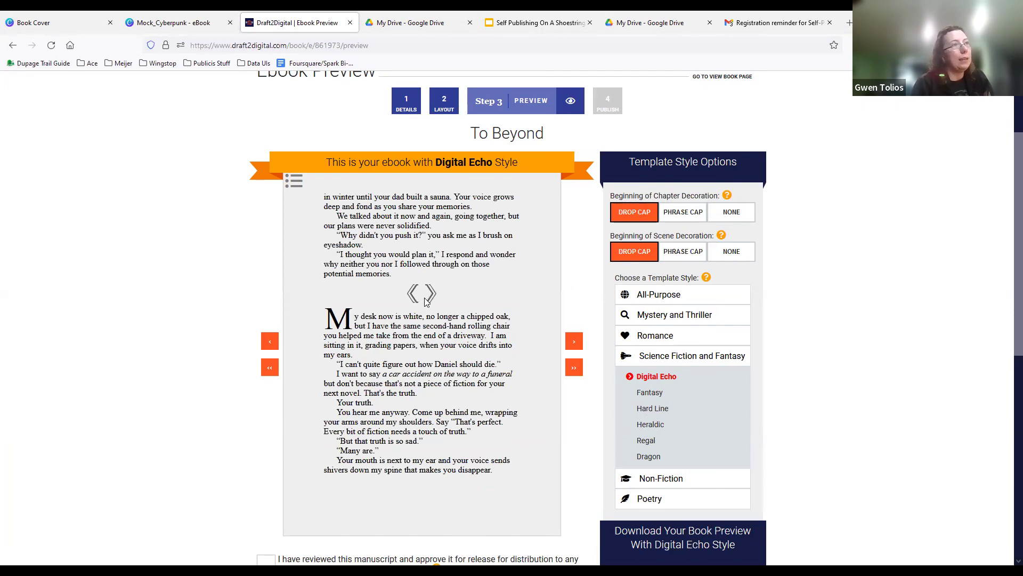
{"action": "left_click", "coordinate": [577, 349]}
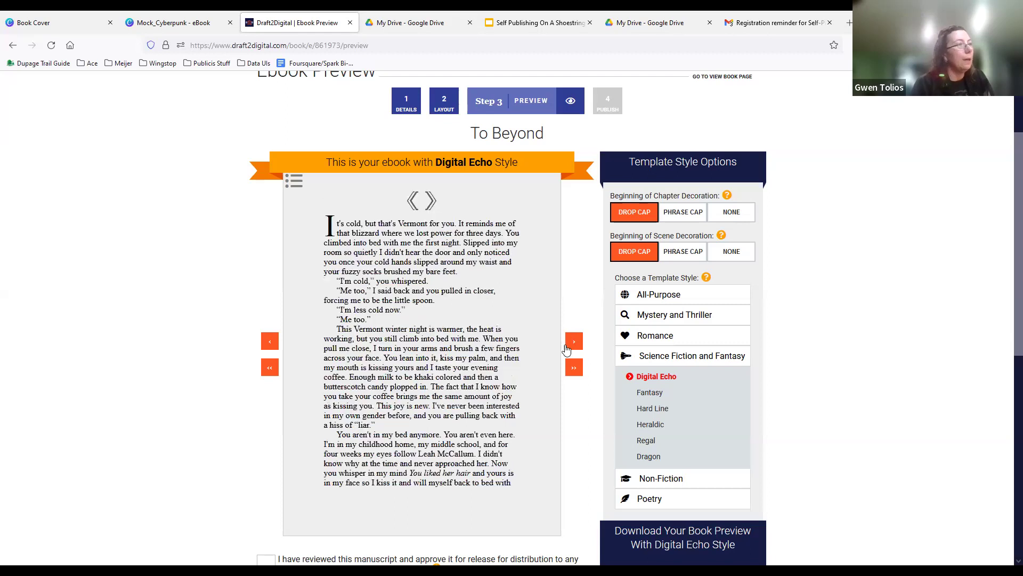
{"action": "left_click", "coordinate": [270, 350]}
- Apply the Hard Line style with Drop Cap chapter beginnings and no scene beginning decoration
{"action": "left_click", "coordinate": [653, 409]}
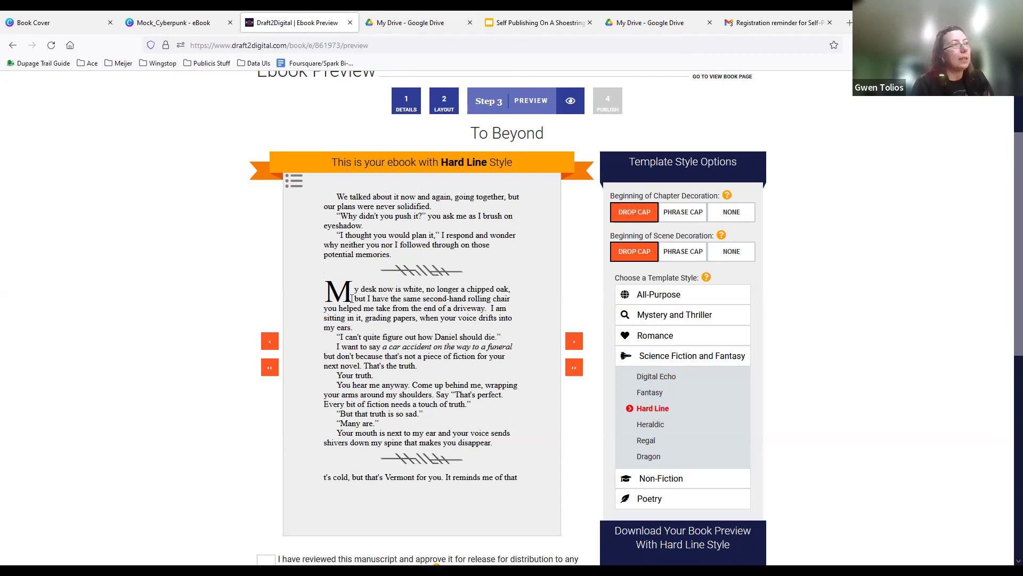
{"action": "left_click", "coordinate": [270, 342]}
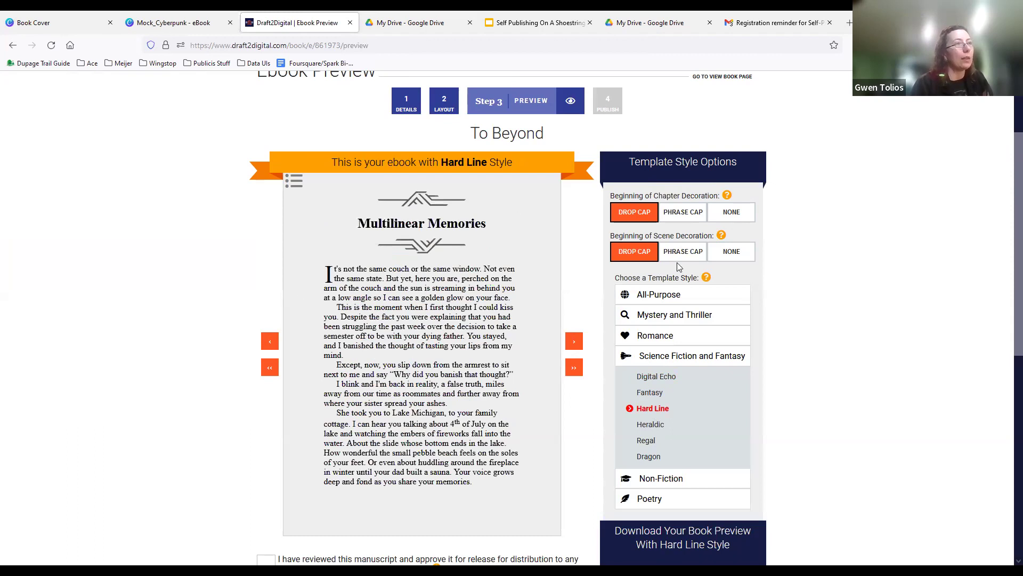
{"action": "left_click", "coordinate": [738, 215]}
{"action": "left_click", "coordinate": [575, 341]}
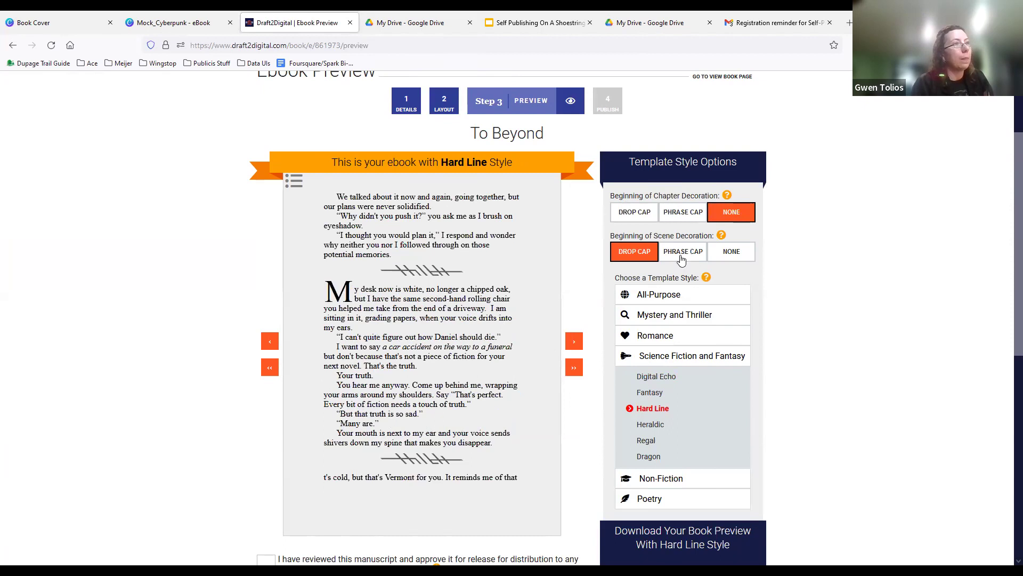
{"action": "left_click", "coordinate": [736, 255]}
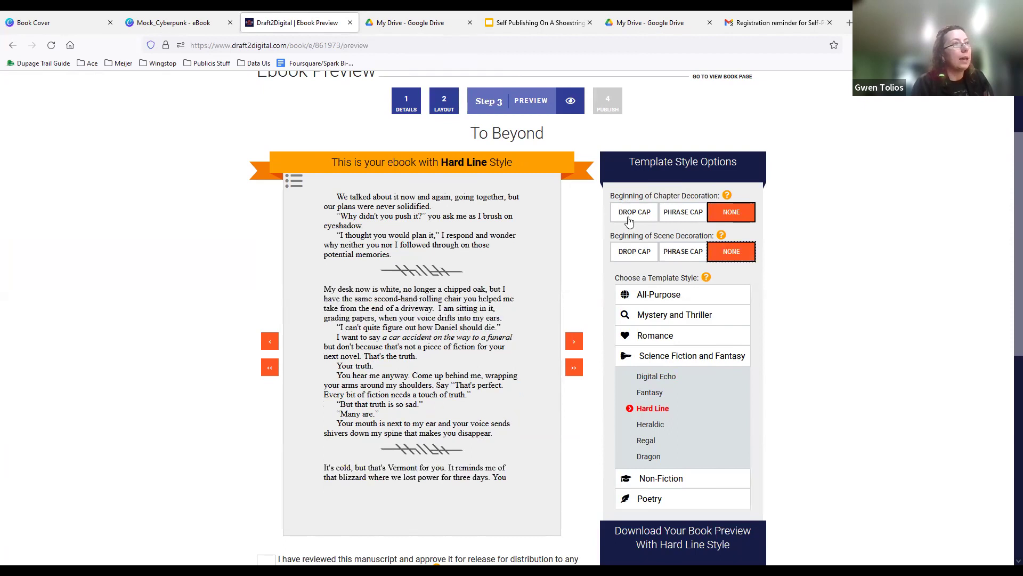
{"action": "left_click", "coordinate": [629, 220]}
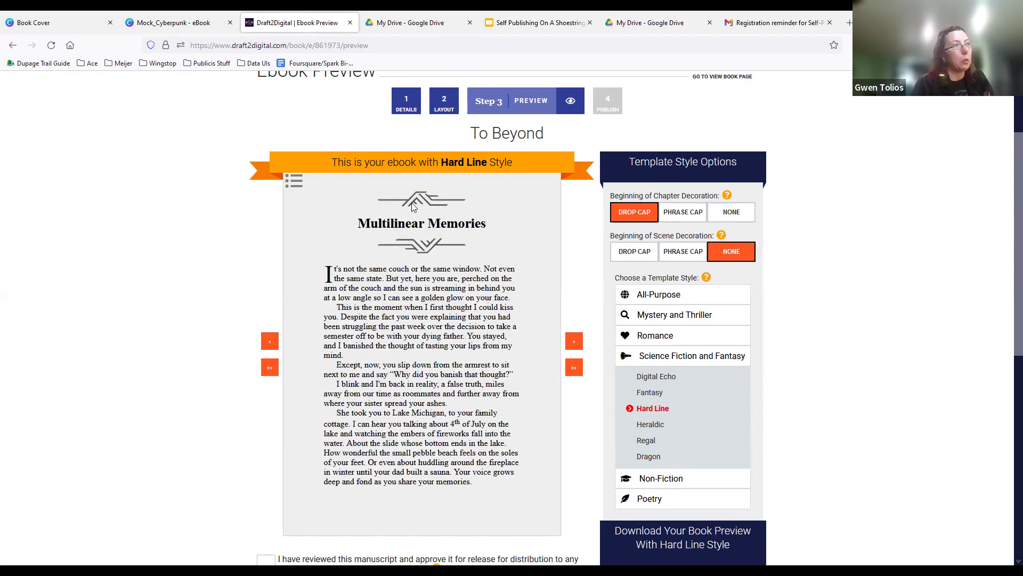
- Page forward from the "Multilinear Memories" opening to the next chapter to review the Hard Line formatting
{"action": "left_click", "coordinate": [575, 342]}
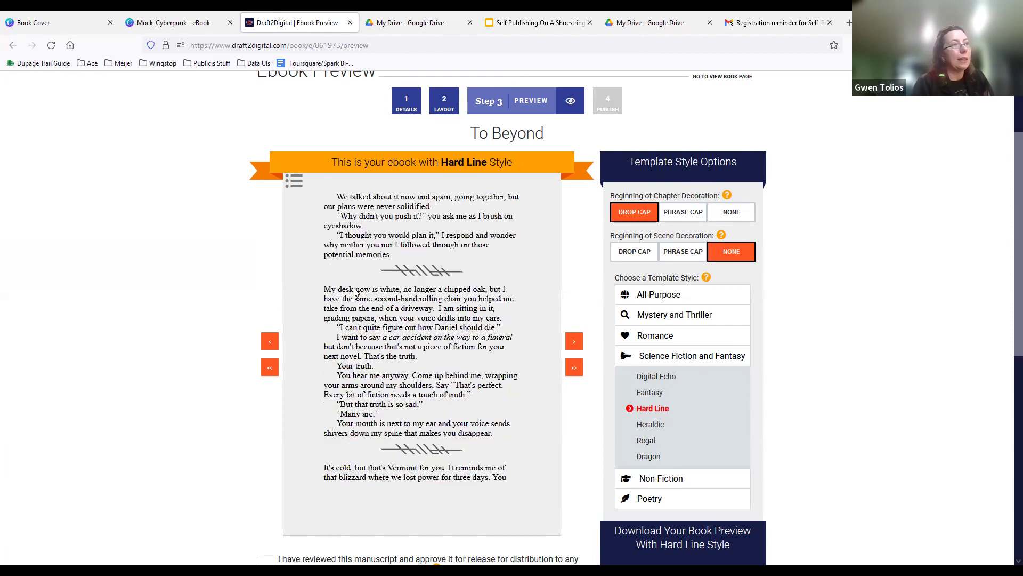
{"action": "left_click", "coordinate": [574, 342]}
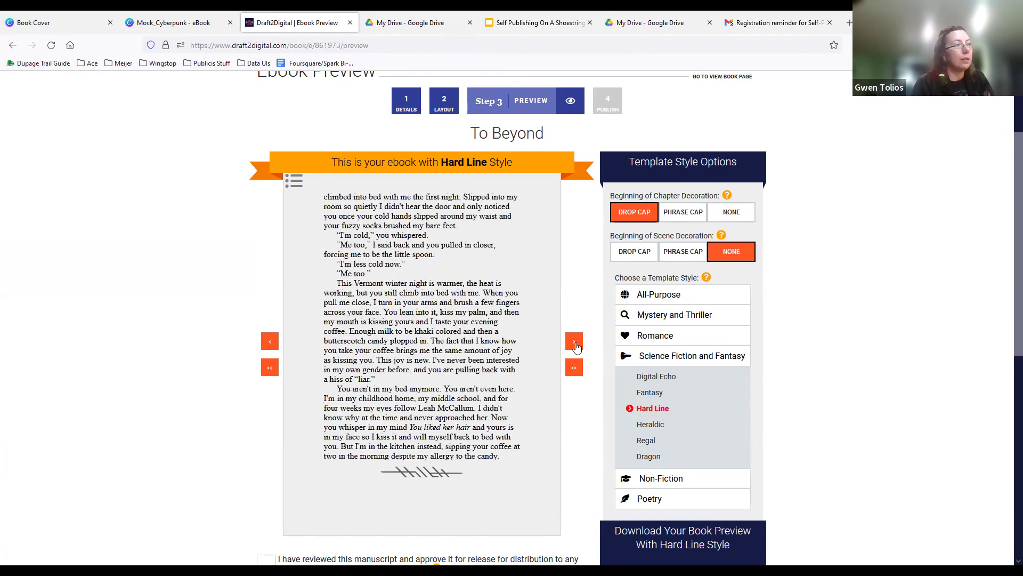
{"action": "left_click", "coordinate": [574, 343]}
{"action": "left_click", "coordinate": [575, 342]}
{"action": "left_click", "coordinate": [574, 343]}
- Open the About the Author page from the preview's table of contents
{"action": "left_click", "coordinate": [294, 181]}
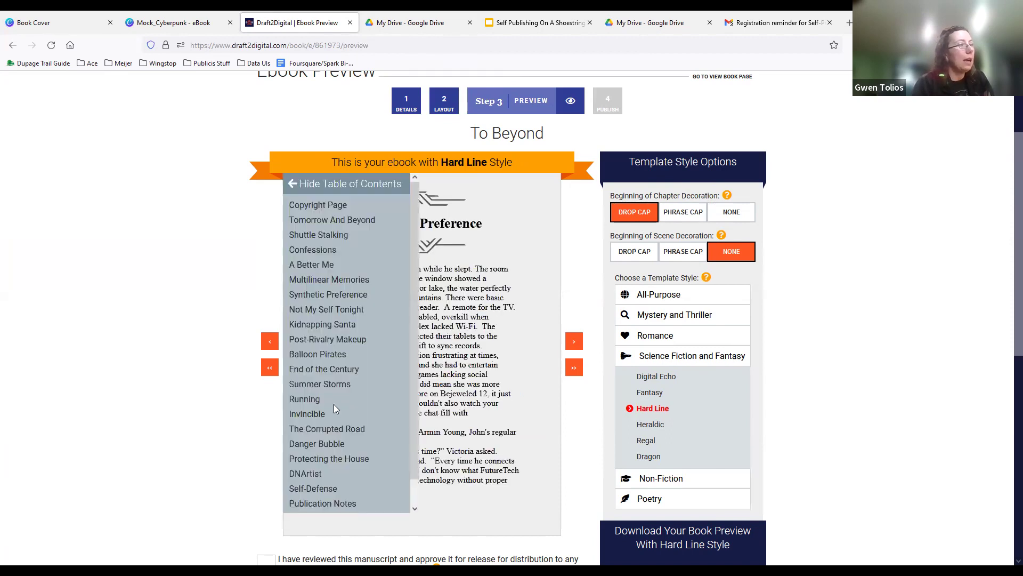
{"action": "scroll", "coordinate": [335, 437], "scroll_direction": "down", "scroll_amount": 1}
{"action": "scroll", "coordinate": [312, 443], "scroll_direction": "down", "scroll_amount": 1}
{"action": "left_click", "coordinate": [320, 438]}
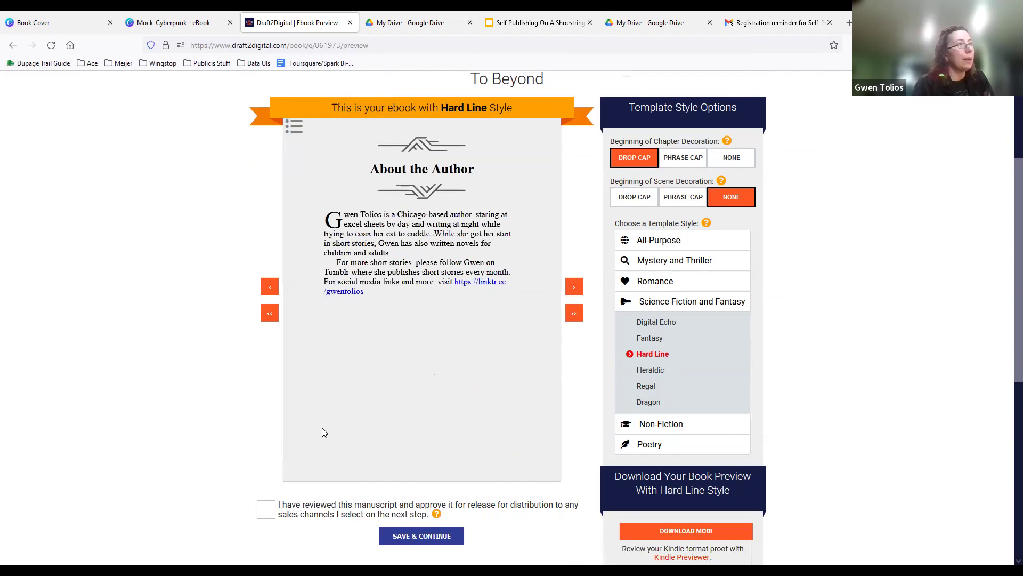
- Check the Linktree page linked from the author biography, close it, and view the Also By page in the preview
{"action": "left_click", "coordinate": [481, 284]}
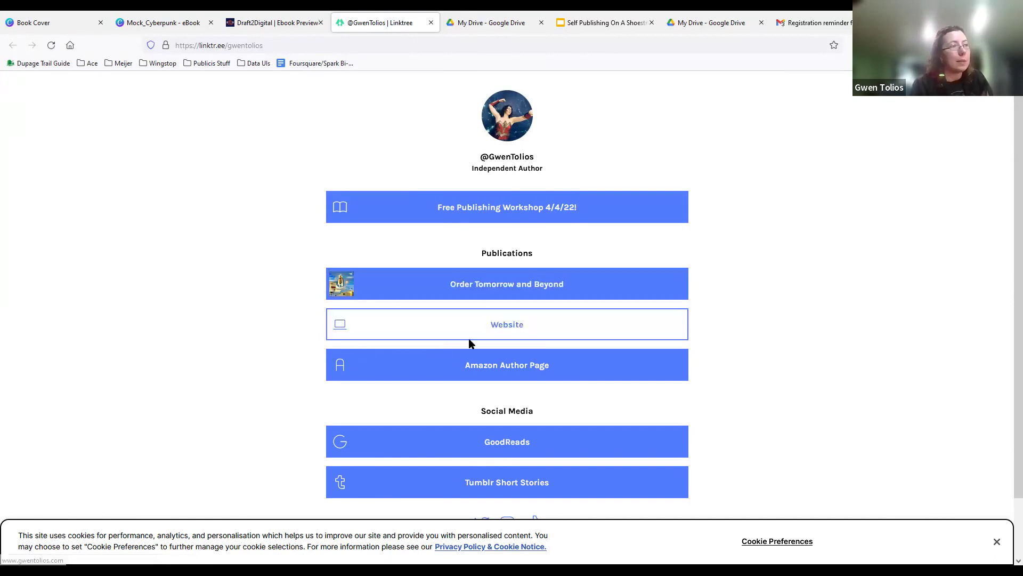
{"action": "scroll", "coordinate": [331, 91], "scroll_direction": "down", "scroll_amount": 2}
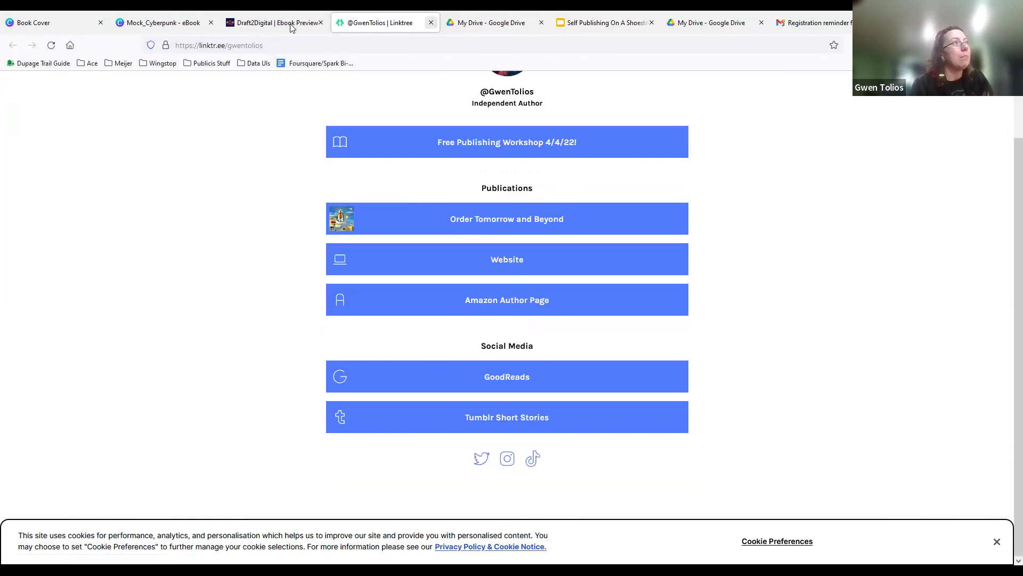
{"action": "key", "text": "ctrl+w"}
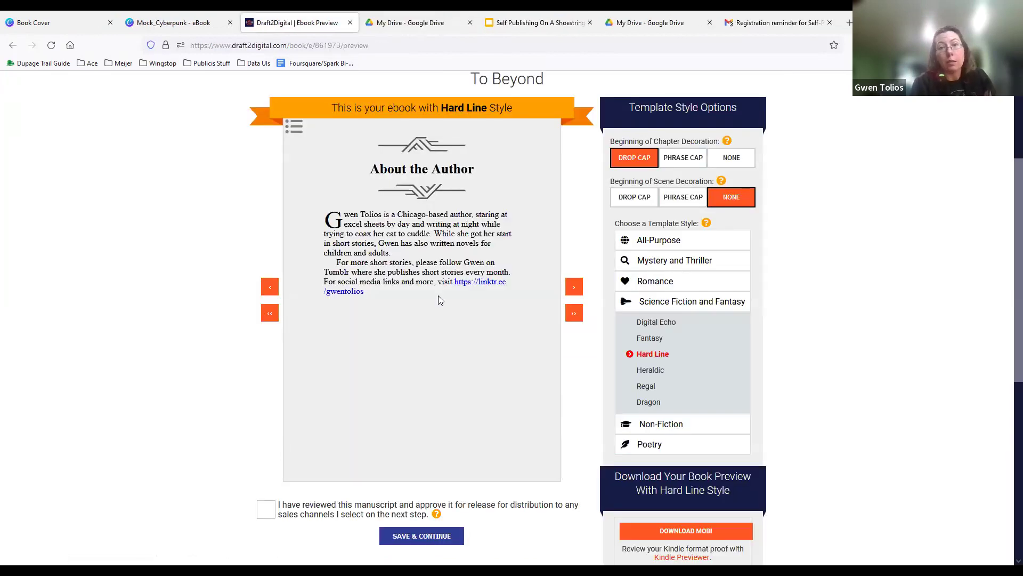
{"action": "left_click", "coordinate": [571, 287]}
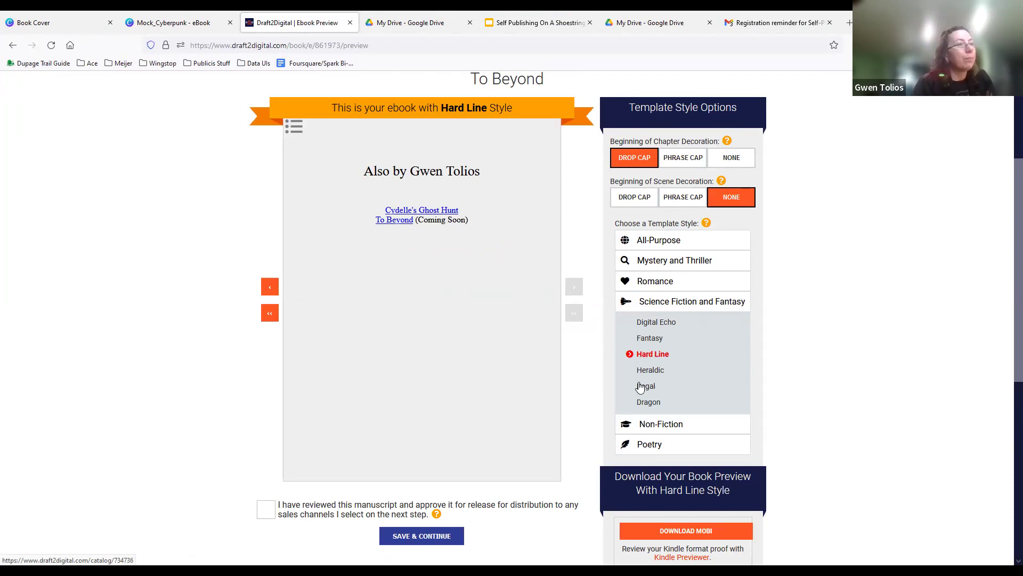
- Try the Non-Fiction styles D2D Block and Textbook on the "Not My Self Tonight" chapter
{"action": "left_click", "coordinate": [654, 424]}
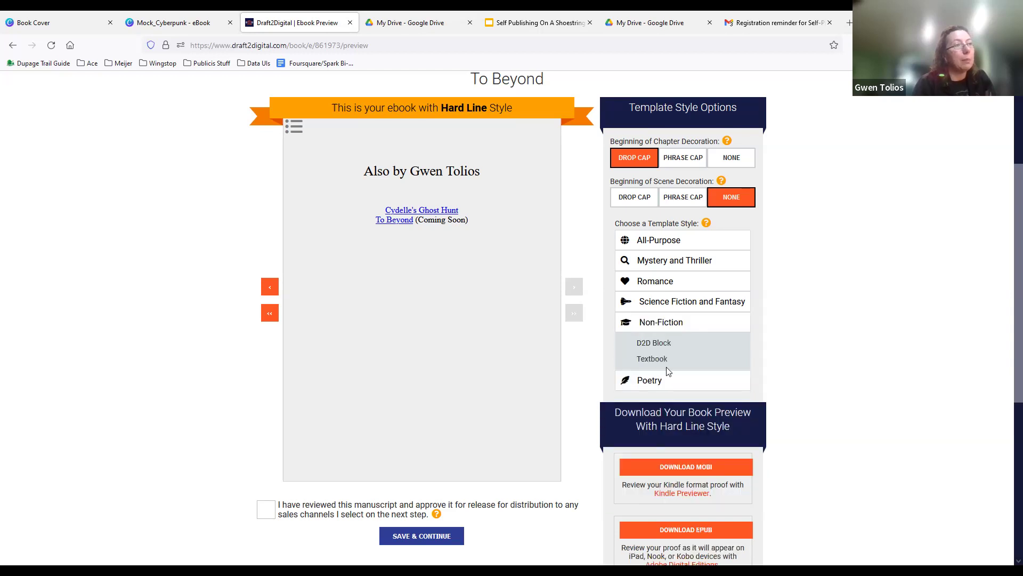
{"action": "left_click", "coordinate": [269, 288]}
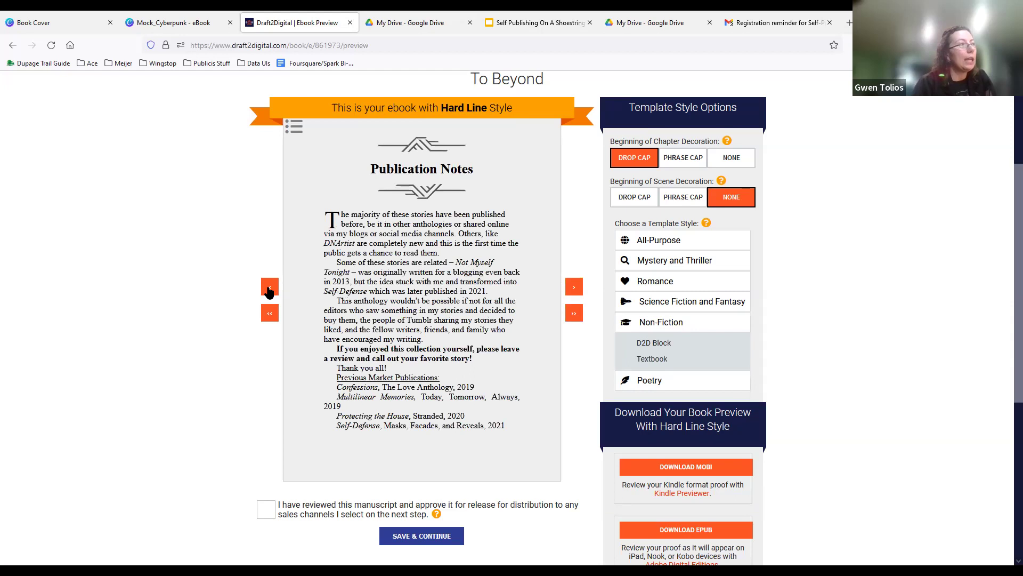
{"action": "left_click", "coordinate": [269, 288]}
{"action": "left_click", "coordinate": [294, 126]}
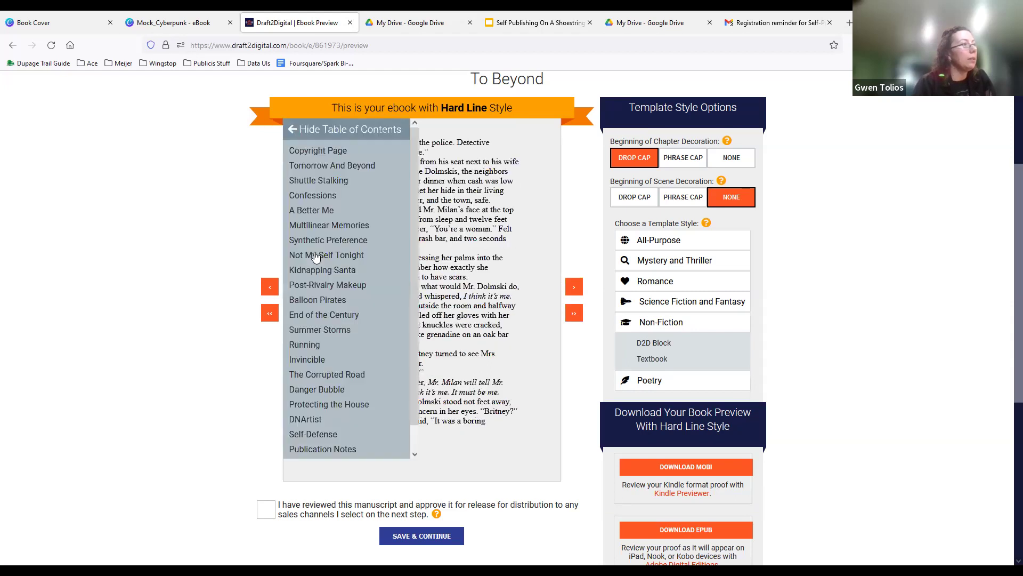
{"action": "left_click", "coordinate": [315, 255]}
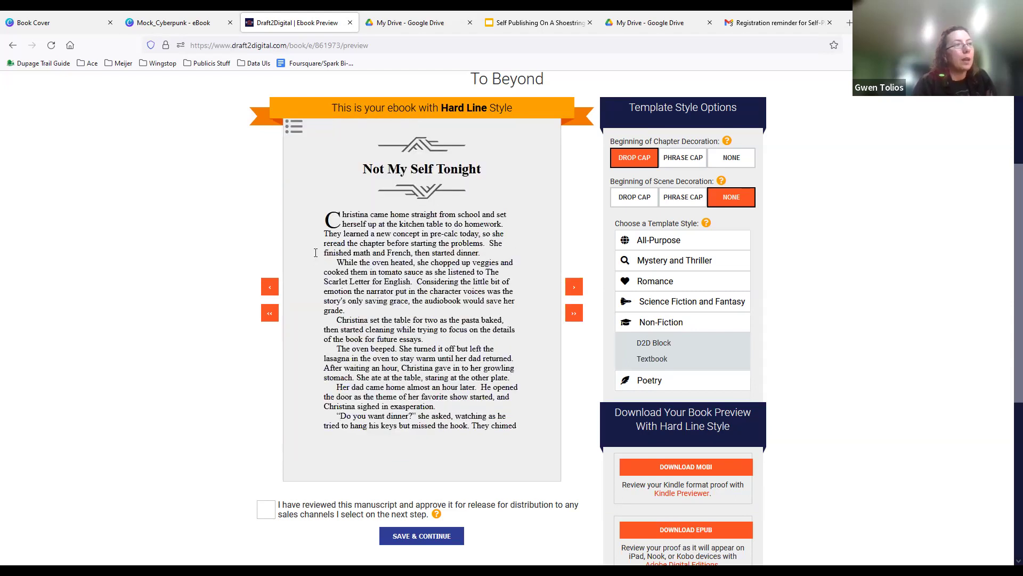
{"action": "left_click", "coordinate": [655, 346]}
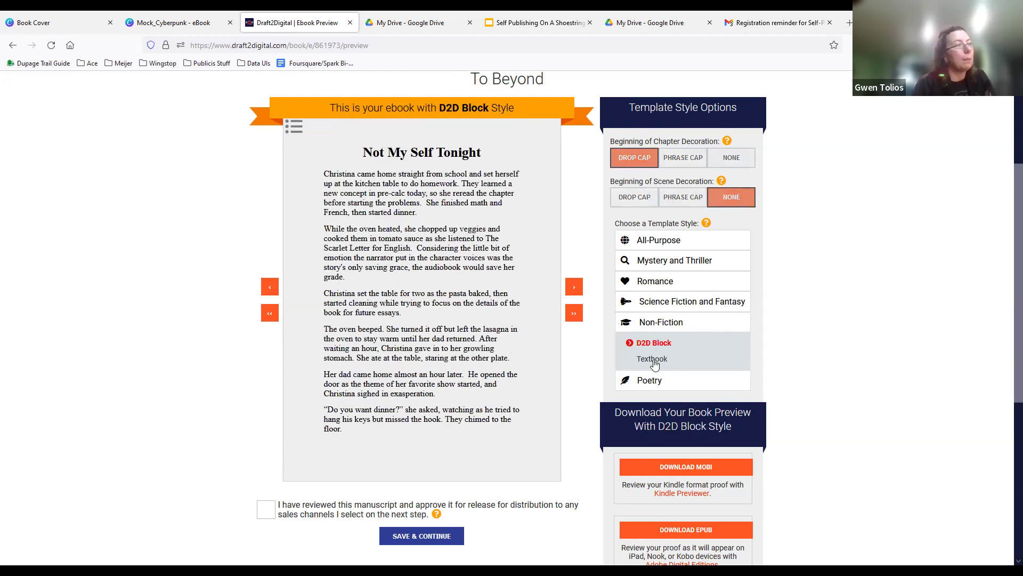
{"action": "left_click", "coordinate": [653, 360]}
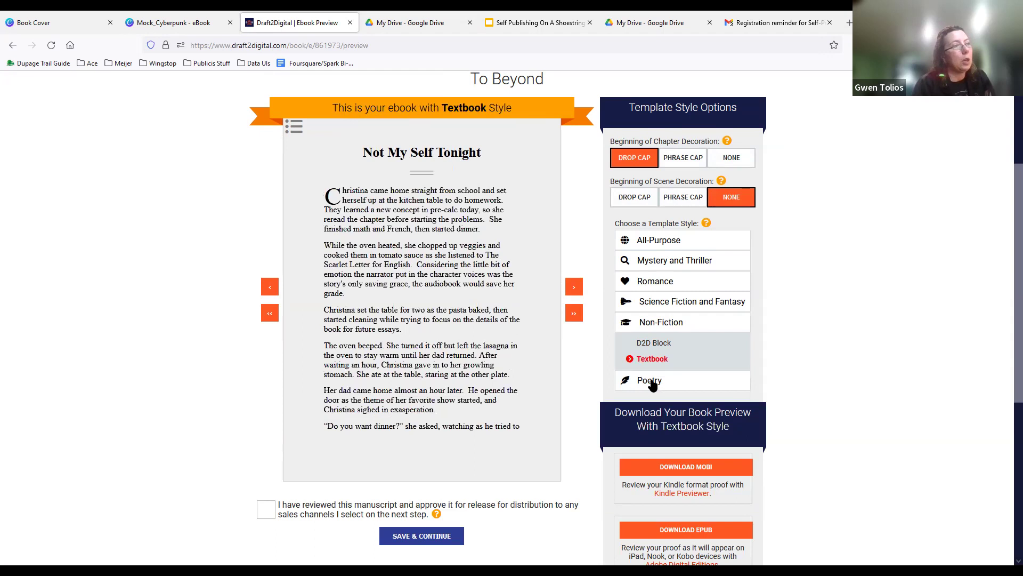
- Try the Modern Watercolor and Maraschino styles from the Poetry category on the same chapter
{"action": "left_click", "coordinate": [655, 382]}
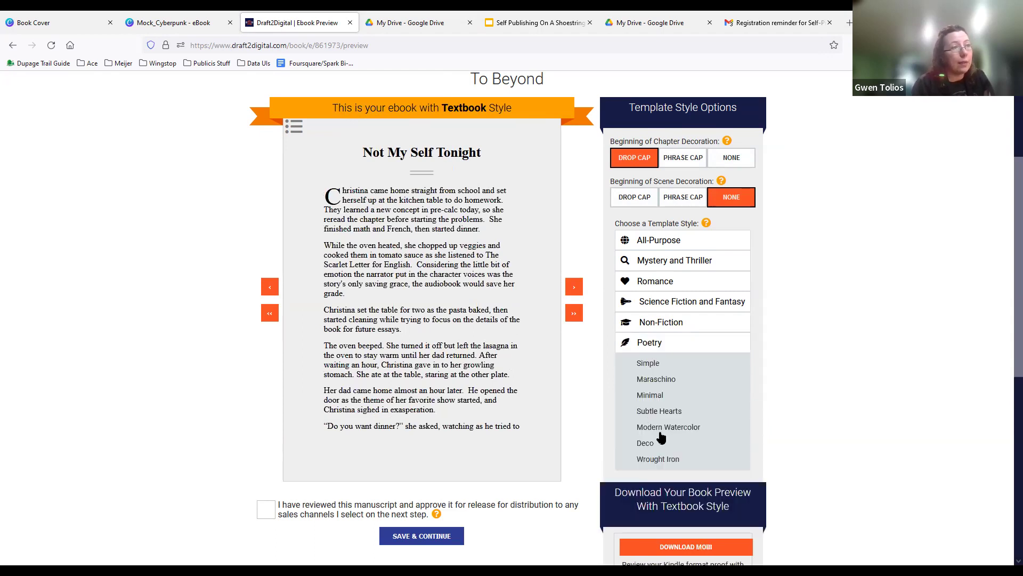
{"action": "left_click", "coordinate": [659, 428]}
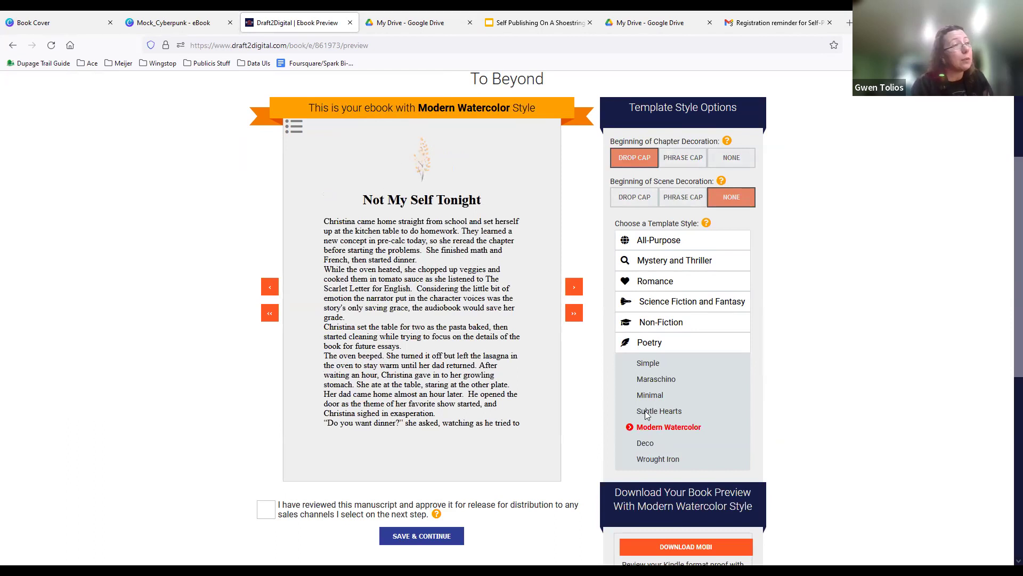
{"action": "left_click", "coordinate": [658, 381]}
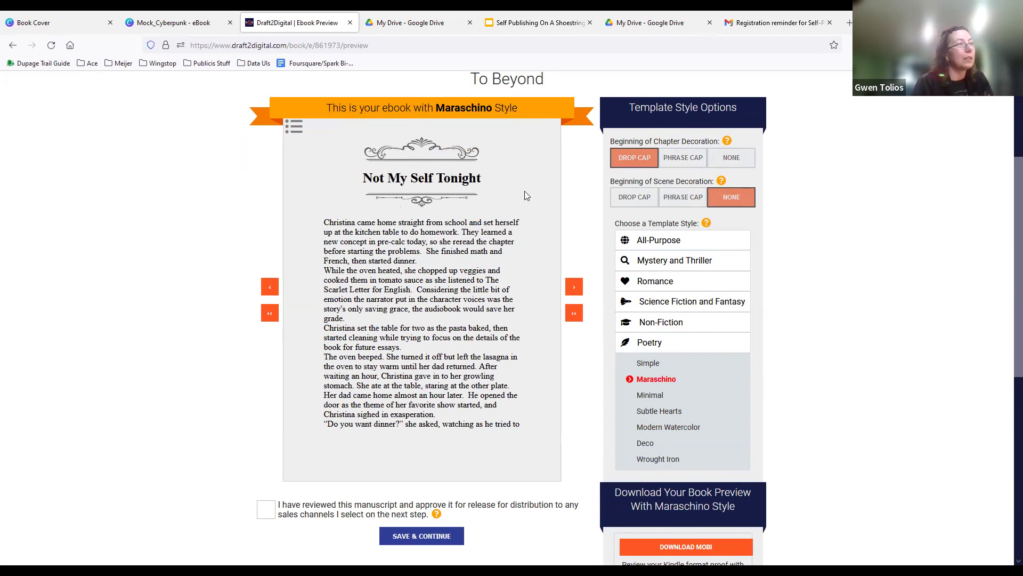
- Reapply the Hard Line template style from the Science Fiction and Fantasy category
{"action": "left_click", "coordinate": [658, 303]}
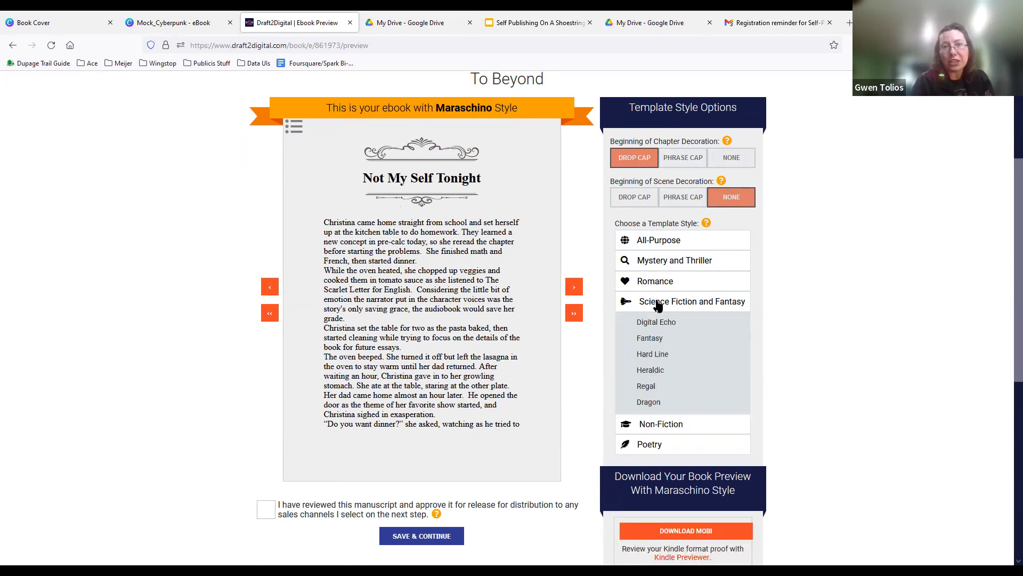
{"action": "left_click", "coordinate": [654, 355]}
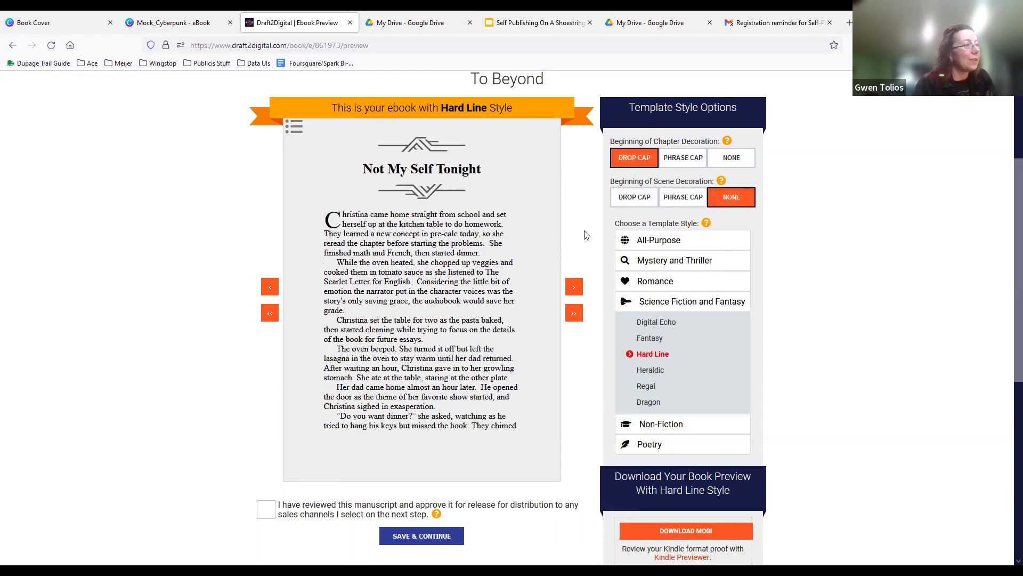
{"action": "scroll", "coordinate": [542, 395], "scroll_direction": "down", "scroll_amount": 1}
{"action": "scroll", "coordinate": [304, 318], "scroll_direction": "up", "scroll_amount": 1}
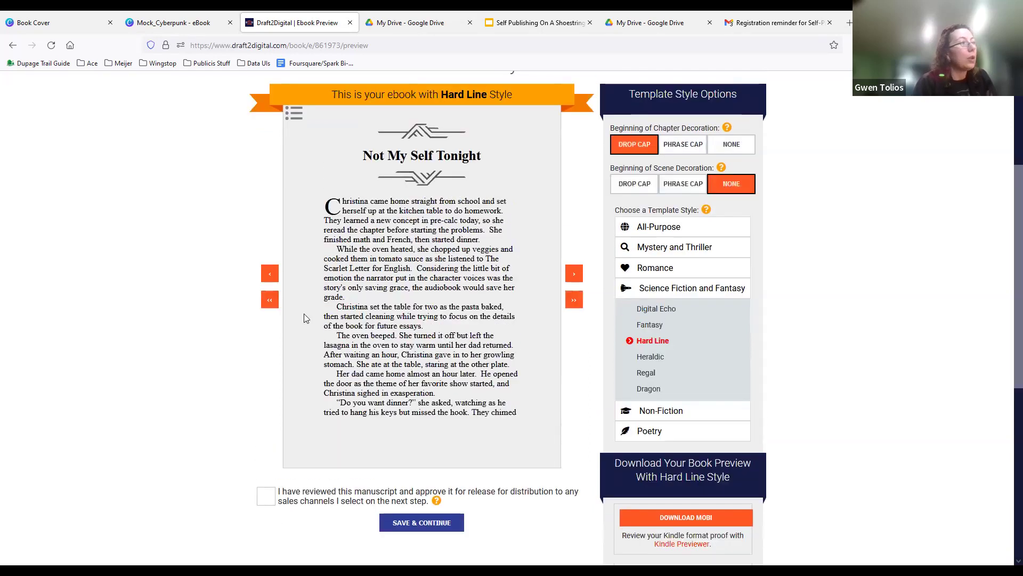
- Page back through the preceding chapter and open the Copyright Page from the table of contents
{"action": "left_click", "coordinate": [270, 287]}
{"action": "left_click", "coordinate": [269, 287]}
{"action": "left_click", "coordinate": [269, 287]}
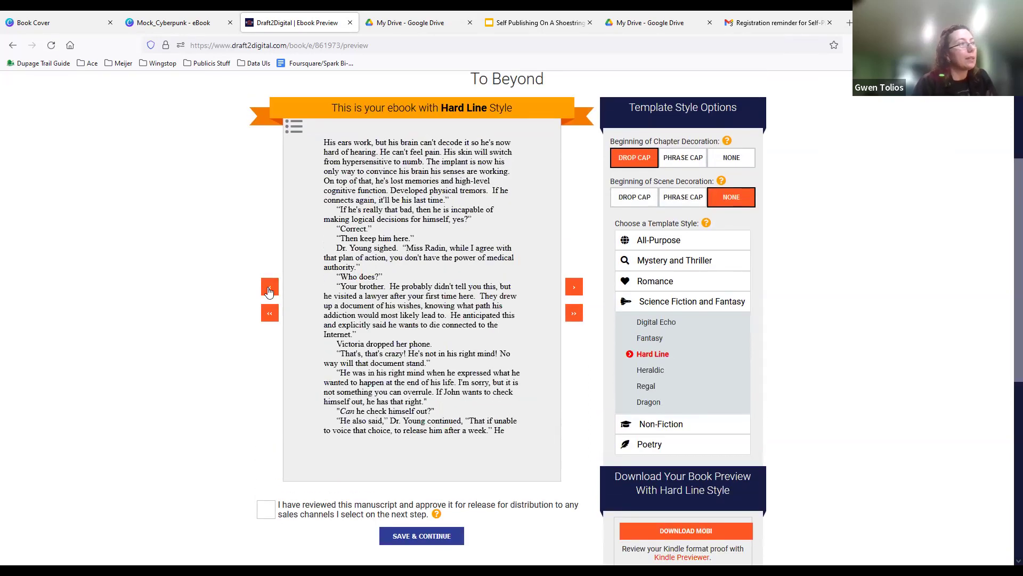
{"action": "left_click", "coordinate": [293, 128]}
{"action": "left_click", "coordinate": [301, 153]}
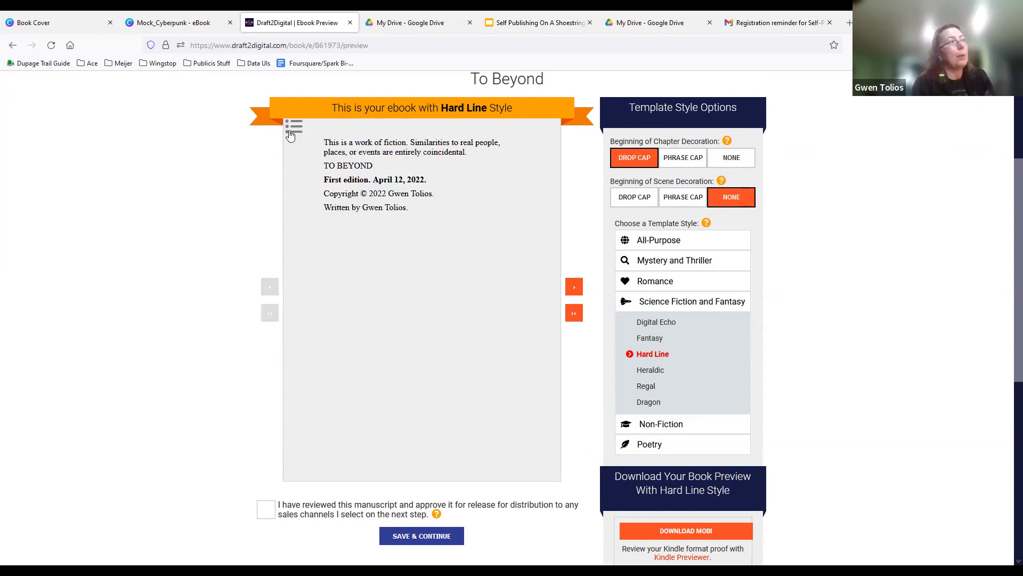
- Open the Tomorrow And Beyond page from the table of contents and check the manuscript's own copyright page that follows it
{"action": "left_click", "coordinate": [292, 132]}
{"action": "left_click", "coordinate": [300, 164]}
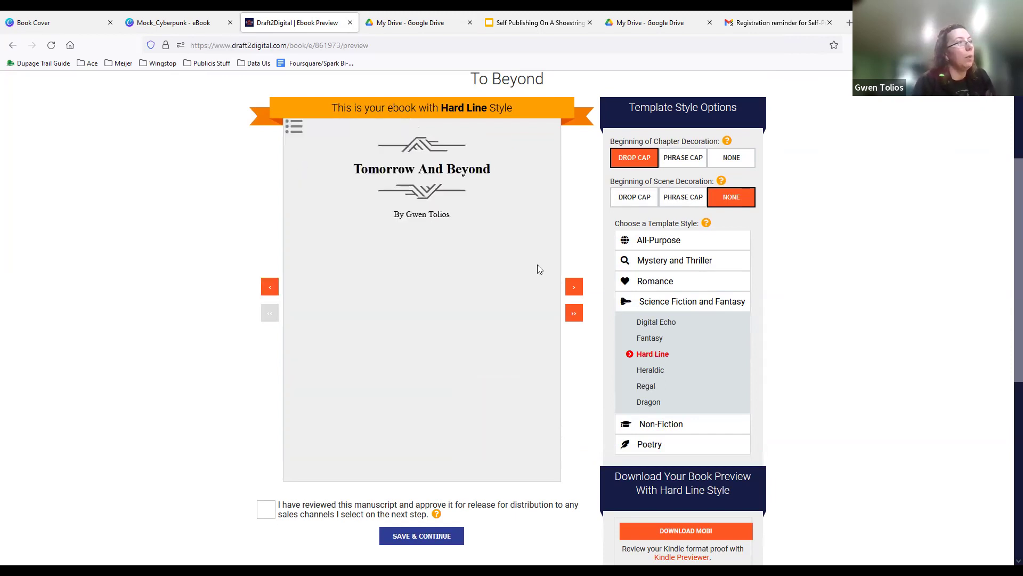
{"action": "left_click", "coordinate": [575, 288]}
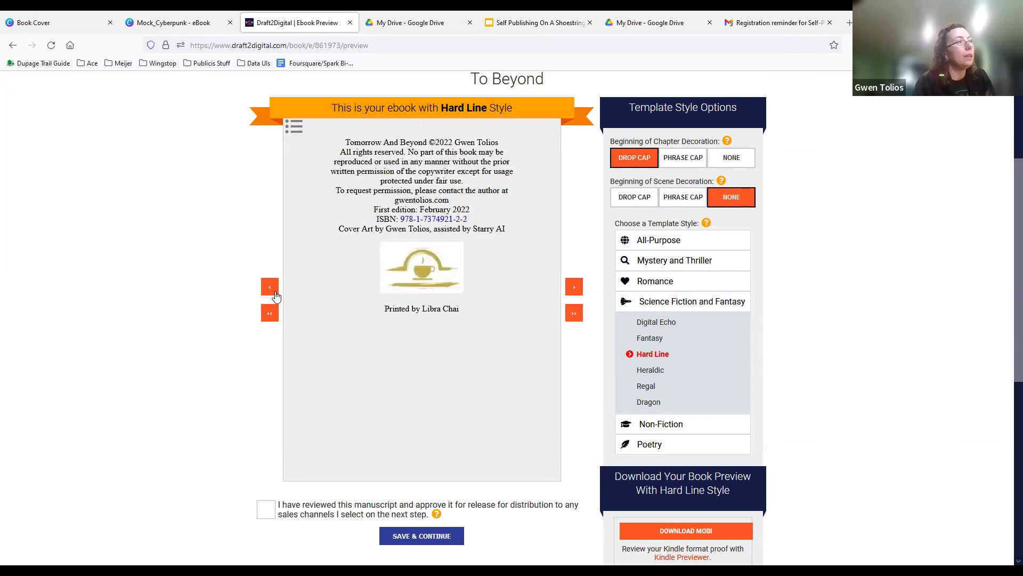
{"action": "left_click", "coordinate": [574, 288]}
- Return to the Layout step, remove the Copyright Page from the introductory pages, and save the layout
{"action": "scroll", "coordinate": [586, 234], "scroll_direction": "up", "scroll_amount": 3}
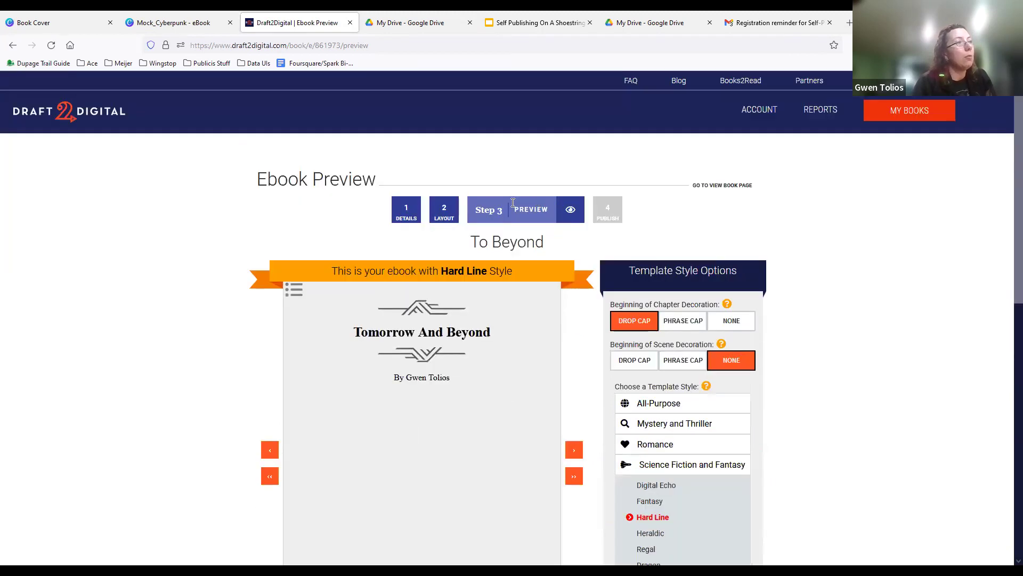
{"action": "left_click", "coordinate": [442, 216]}
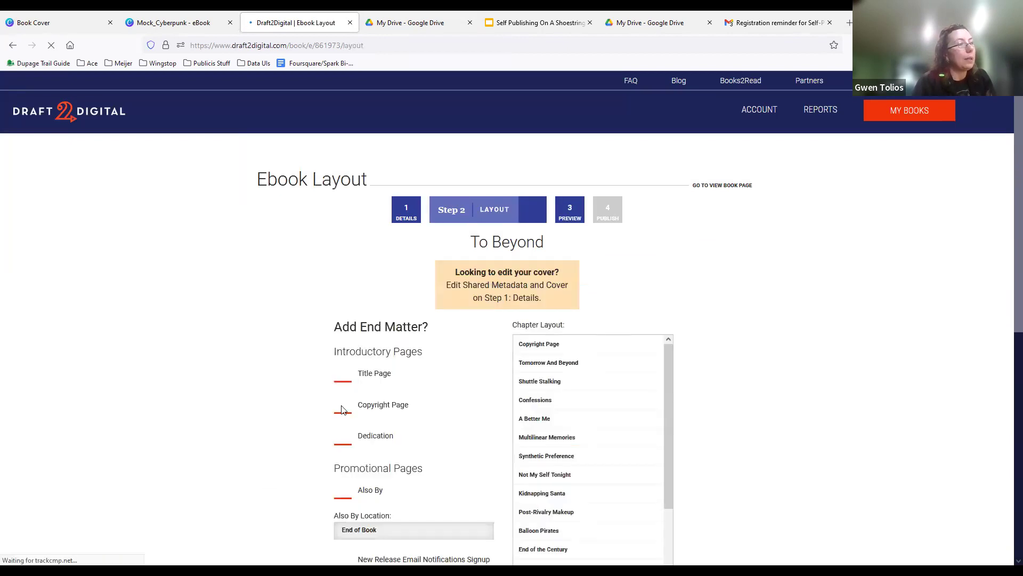
{"action": "left_click", "coordinate": [348, 412]}
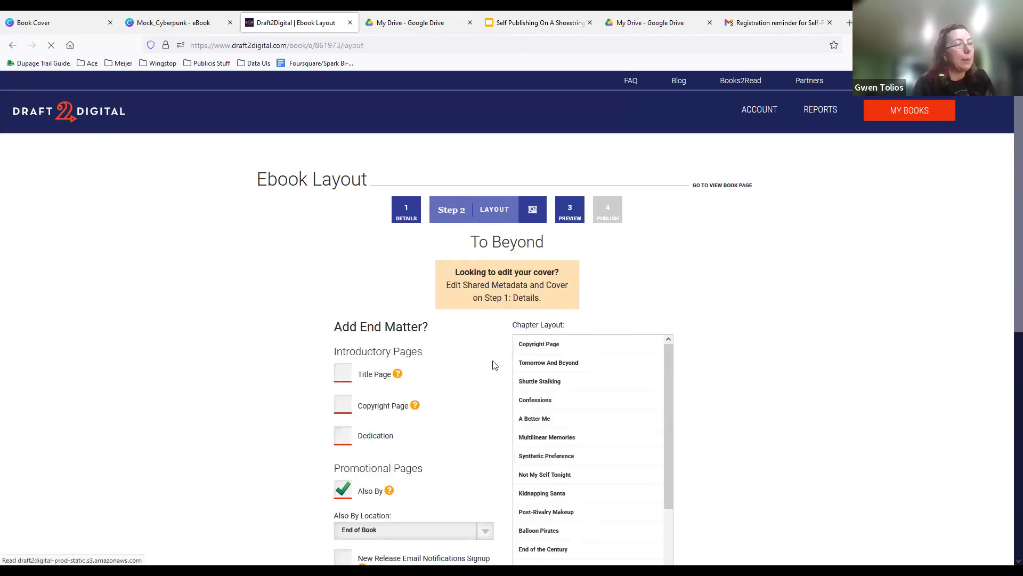
{"action": "scroll", "coordinate": [638, 496], "scroll_direction": "down", "scroll_amount": 5}
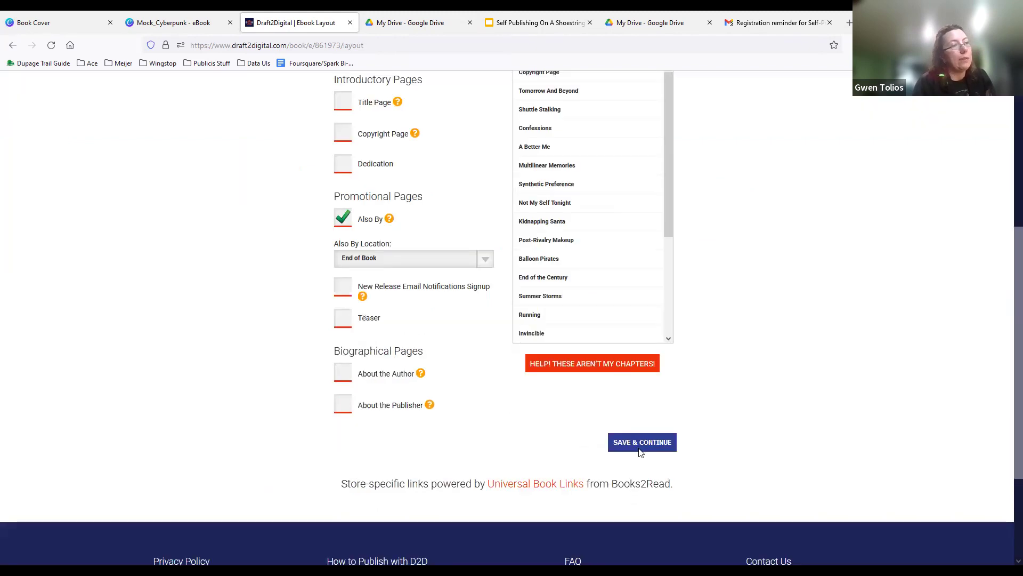
{"action": "left_click", "coordinate": [641, 451]}
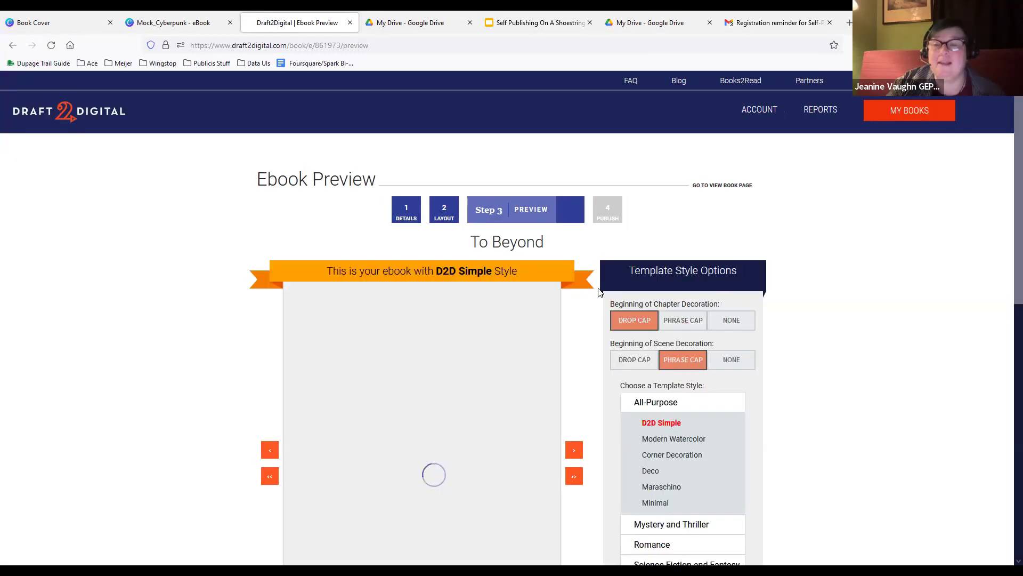
- Page through the start of the regenerated preview up to the manuscript's own copyright page
{"action": "scroll", "coordinate": [594, 309], "scroll_direction": "down", "scroll_amount": 1}
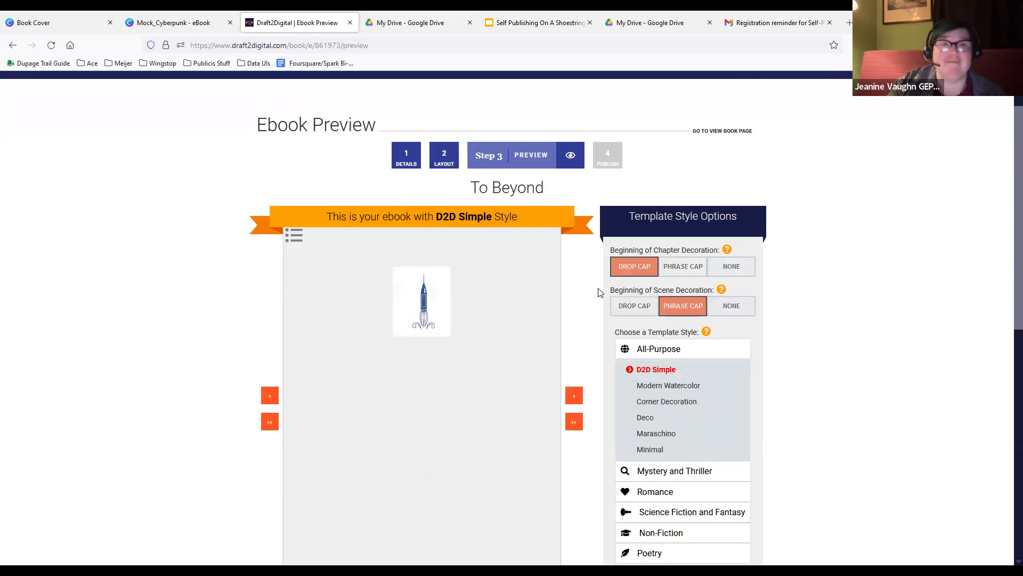
{"action": "scroll", "coordinate": [598, 292], "scroll_direction": "down", "scroll_amount": 2}
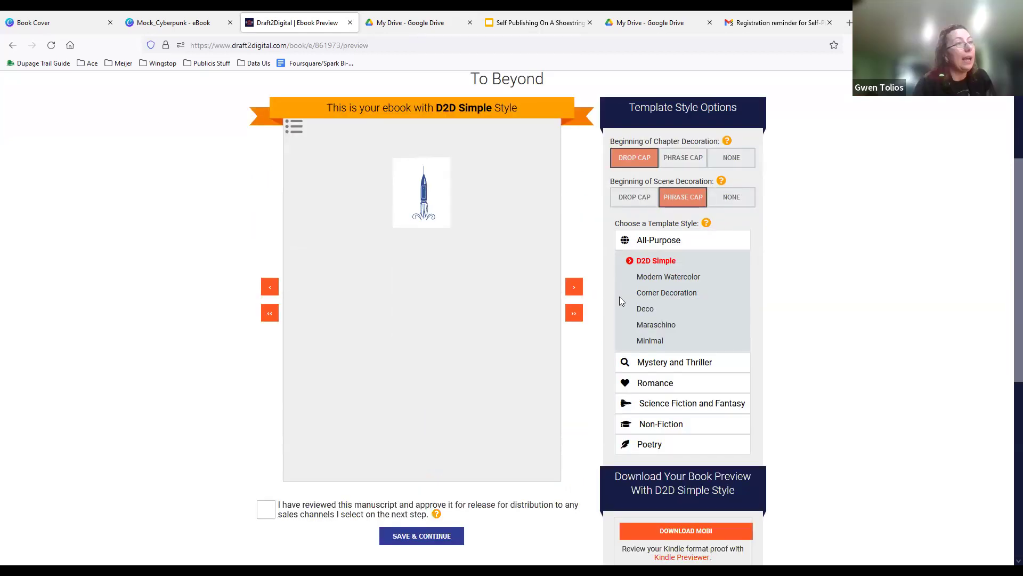
{"action": "left_click", "coordinate": [574, 288]}
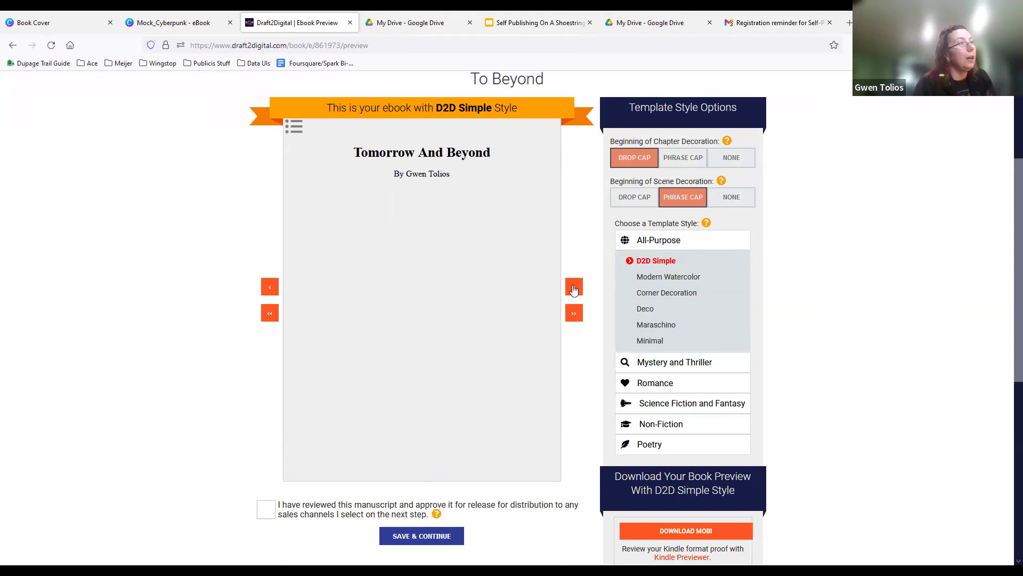
{"action": "left_click", "coordinate": [574, 288]}
- Apply the Hard Line style from the Science Fiction and Fantasy category and page forward to the Shuttle Stalking chapter
{"action": "left_click", "coordinate": [664, 385]}
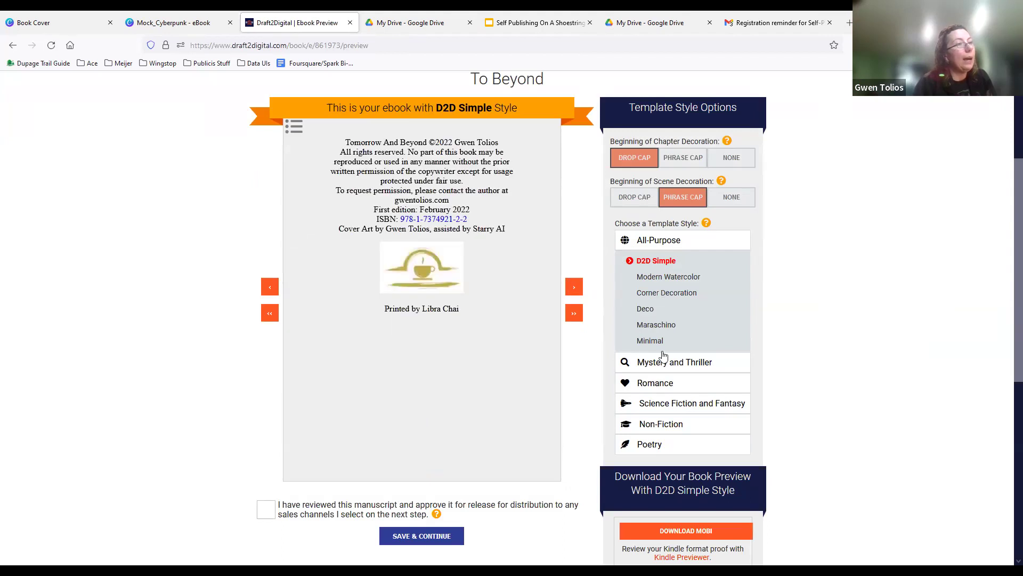
{"action": "left_click", "coordinate": [656, 360]}
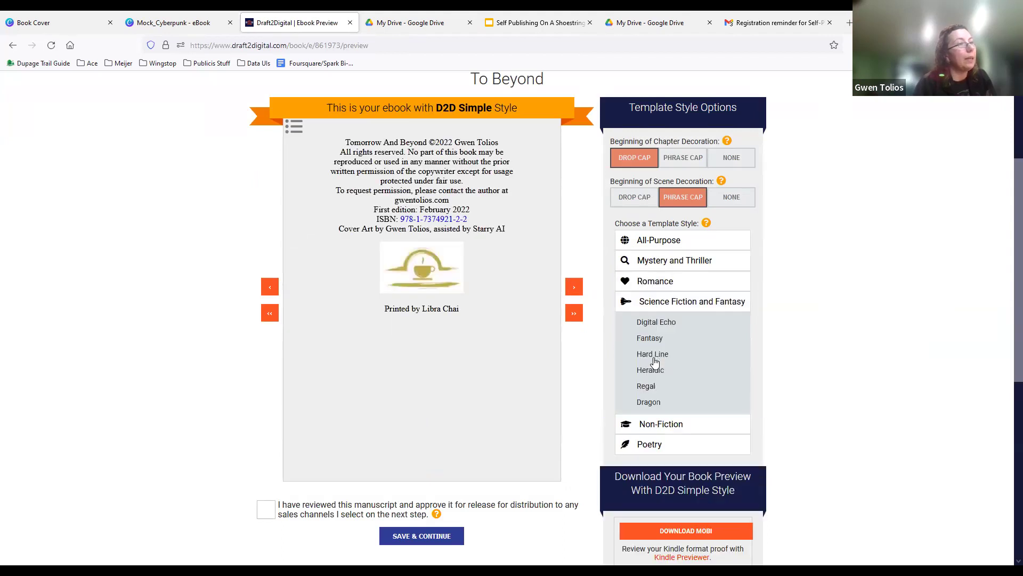
{"action": "left_click", "coordinate": [574, 291]}
{"action": "left_click", "coordinate": [575, 291]}
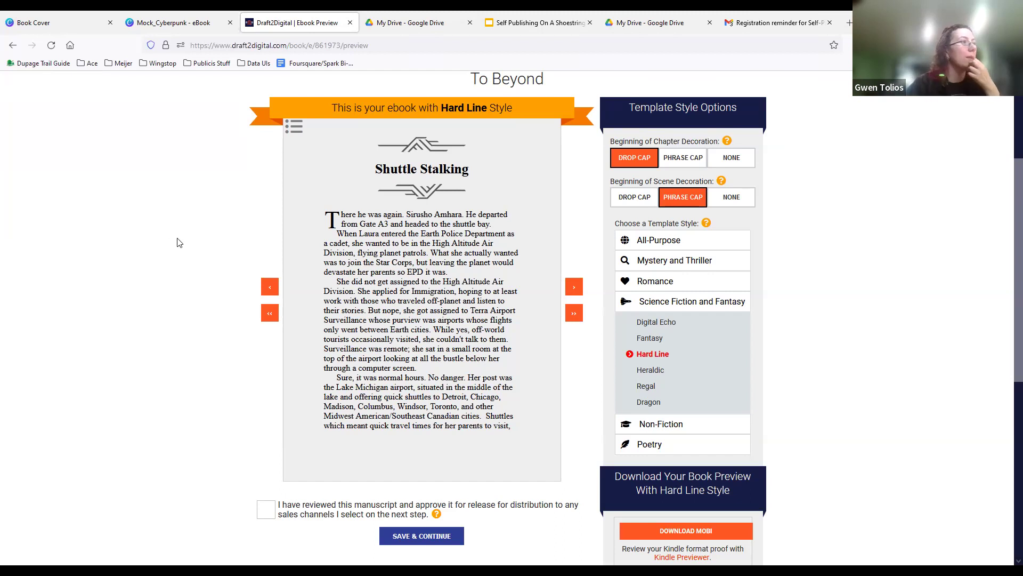
- Approve the reviewed manuscript for release to the sales channels and save to continue to the Publish step
{"action": "scroll", "coordinate": [179, 246], "scroll_direction": "down", "scroll_amount": 5}
{"action": "scroll", "coordinate": [178, 245], "scroll_direction": "up", "scroll_amount": 2}
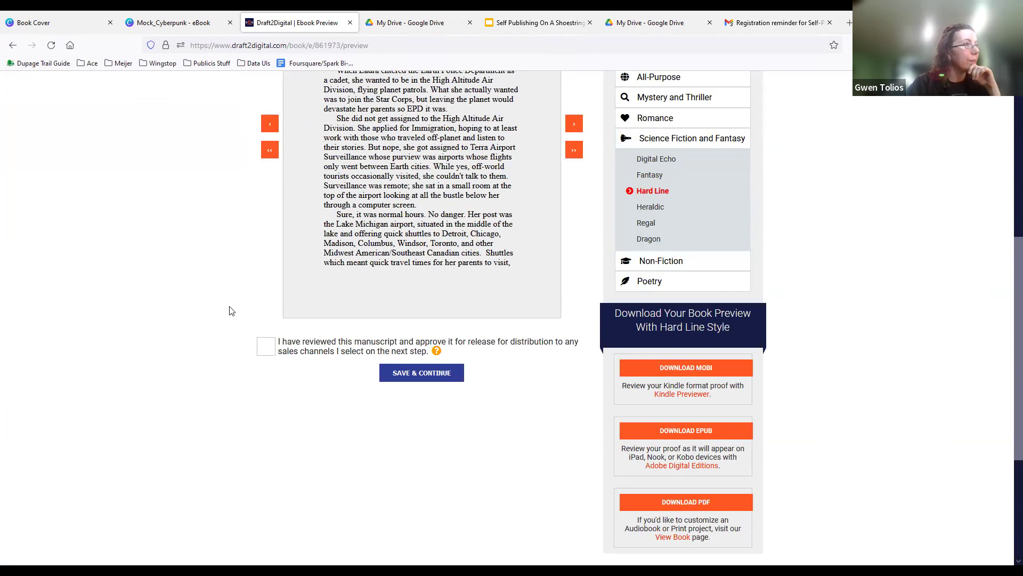
{"action": "left_click", "coordinate": [265, 351]}
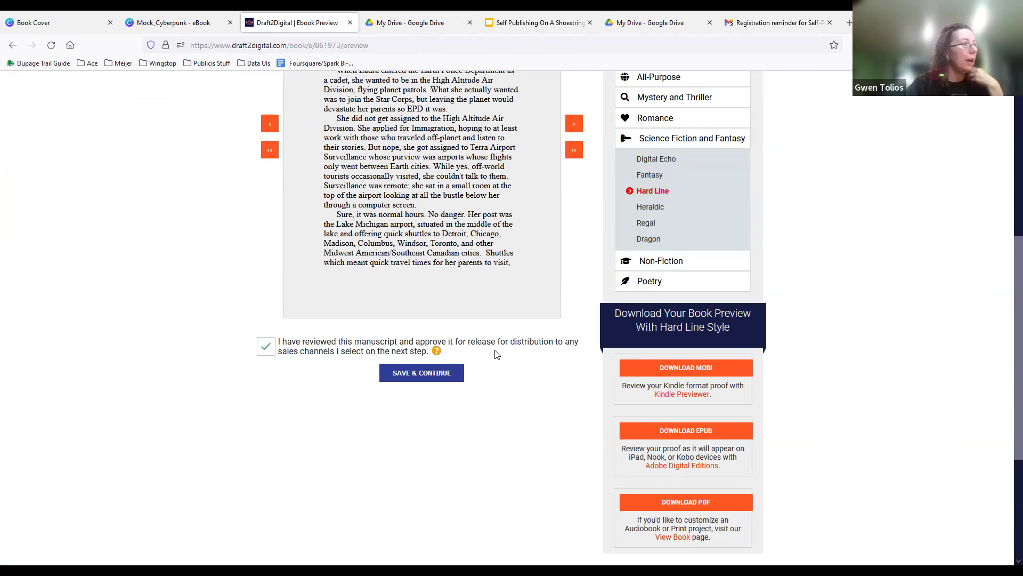
{"action": "left_click", "coordinate": [455, 373]}
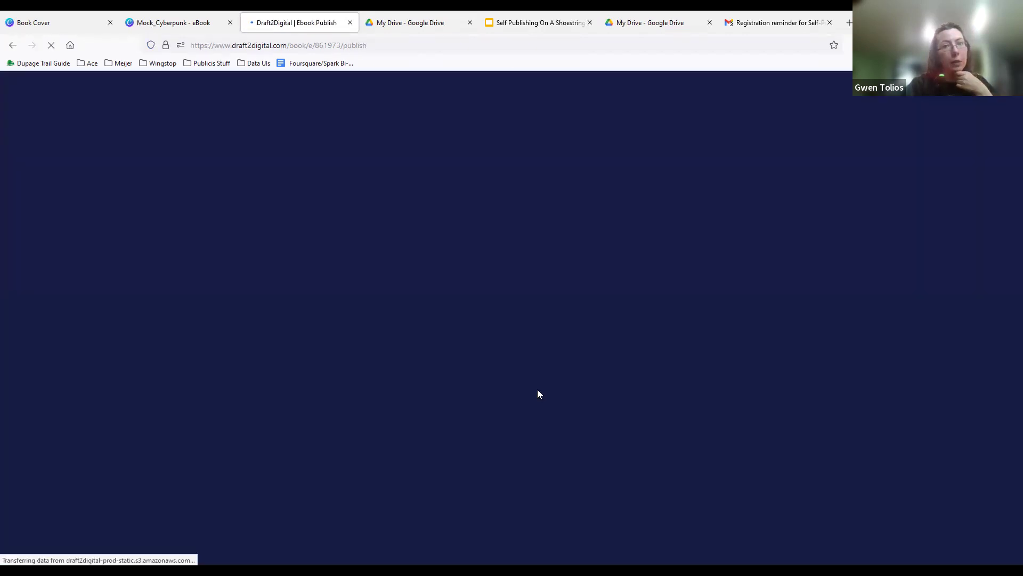
- Set the digital book price to 2.99 USD and enable the whole Digital Stores group
{"action": "scroll", "coordinate": [231, 321], "scroll_direction": "down", "scroll_amount": 1}
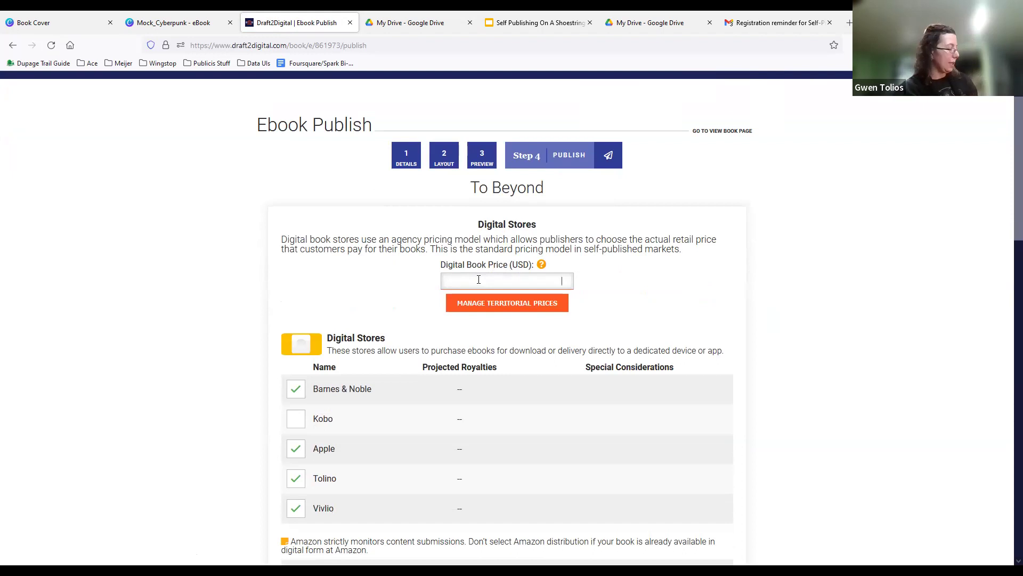
{"action": "type", "text": "2.99"}
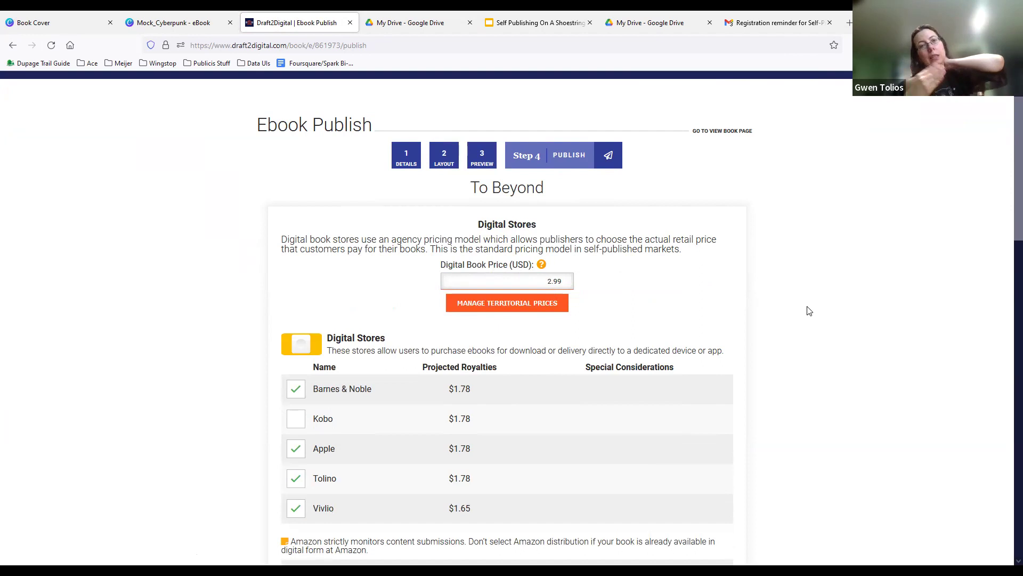
{"action": "scroll", "coordinate": [799, 309], "scroll_direction": "down", "scroll_amount": 2}
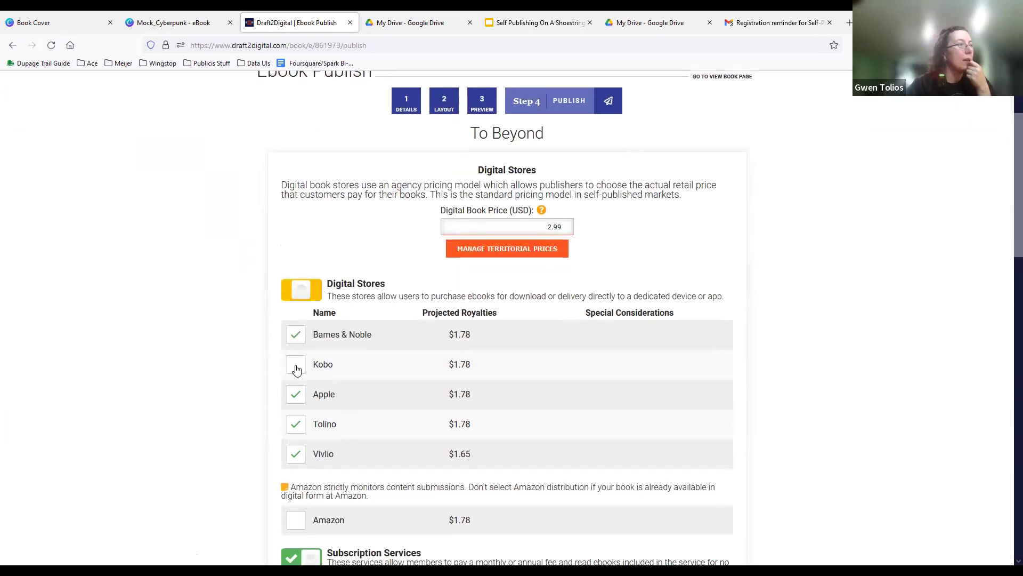
{"action": "left_click", "coordinate": [302, 296]}
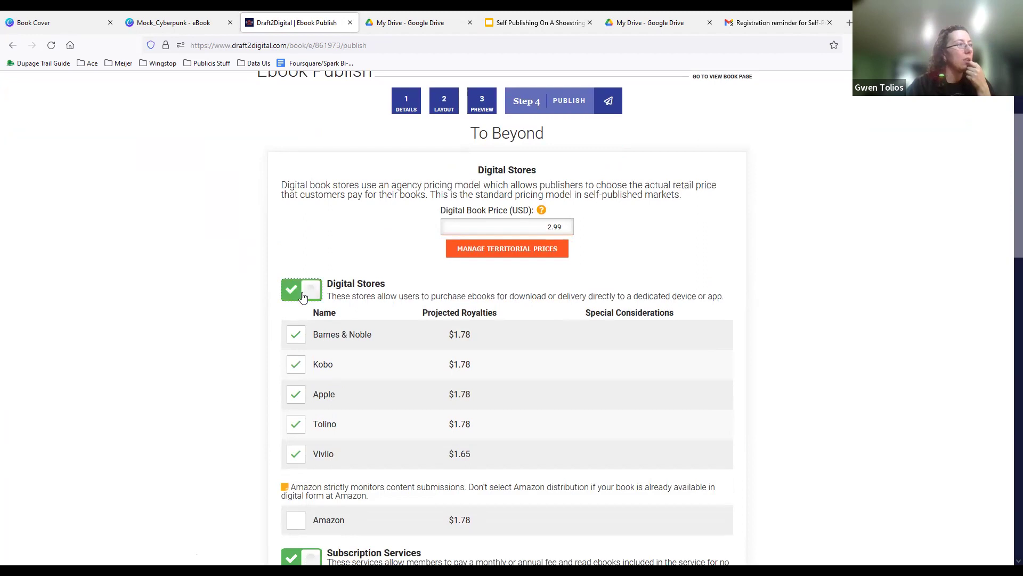
- Try a digital book price of 1.99 USD and restore it to 2.99
{"action": "scroll", "coordinate": [347, 354], "scroll_direction": "down", "scroll_amount": 2}
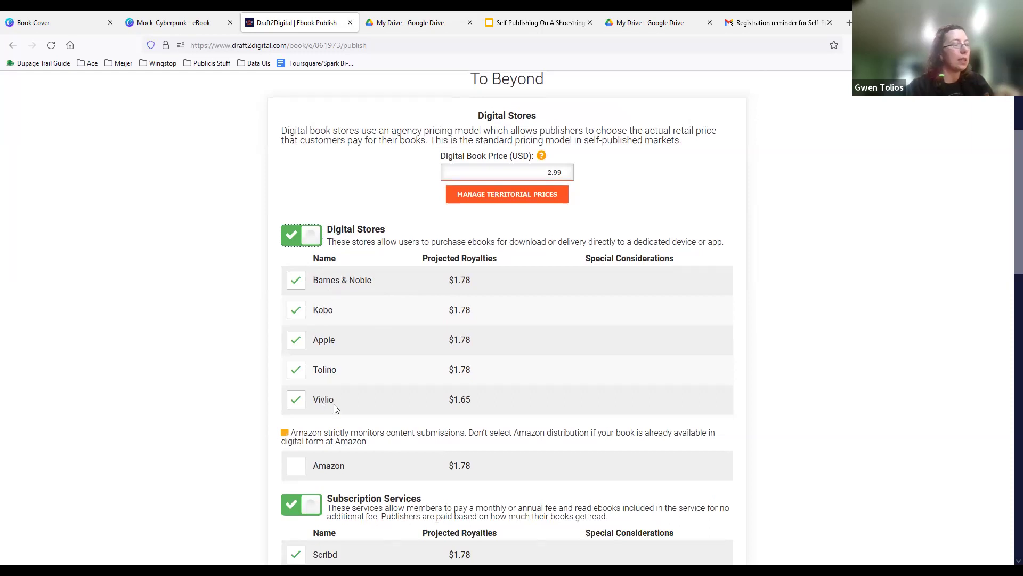
{"action": "left_click", "coordinate": [569, 174]}
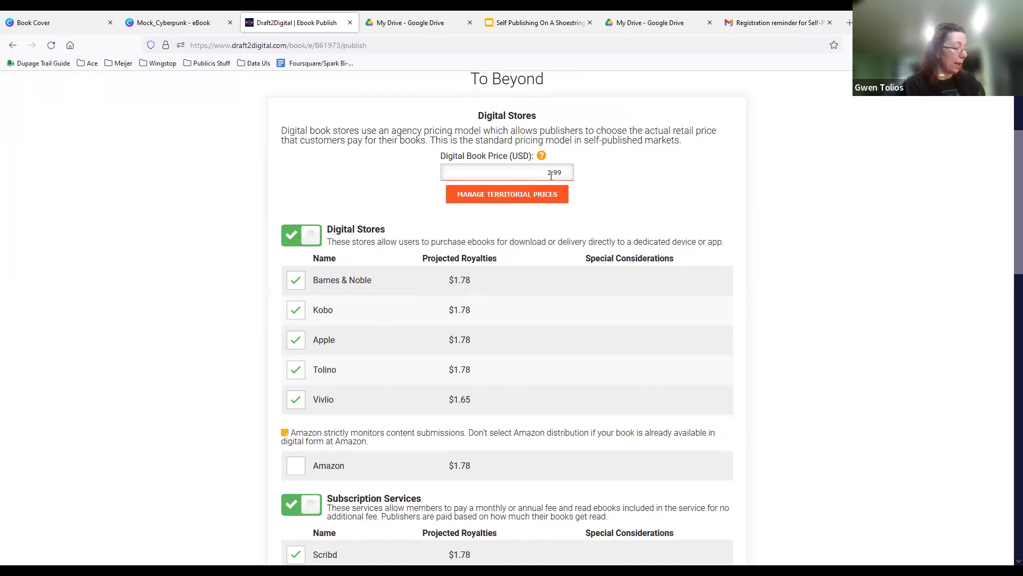
{"action": "key", "text": "Down"}
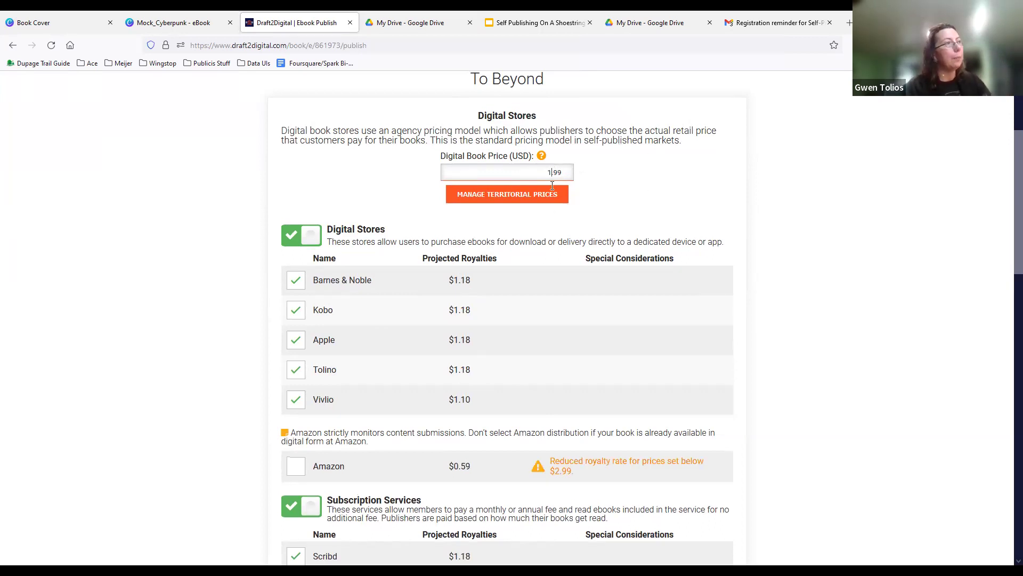
{"action": "key", "text": "Up"}
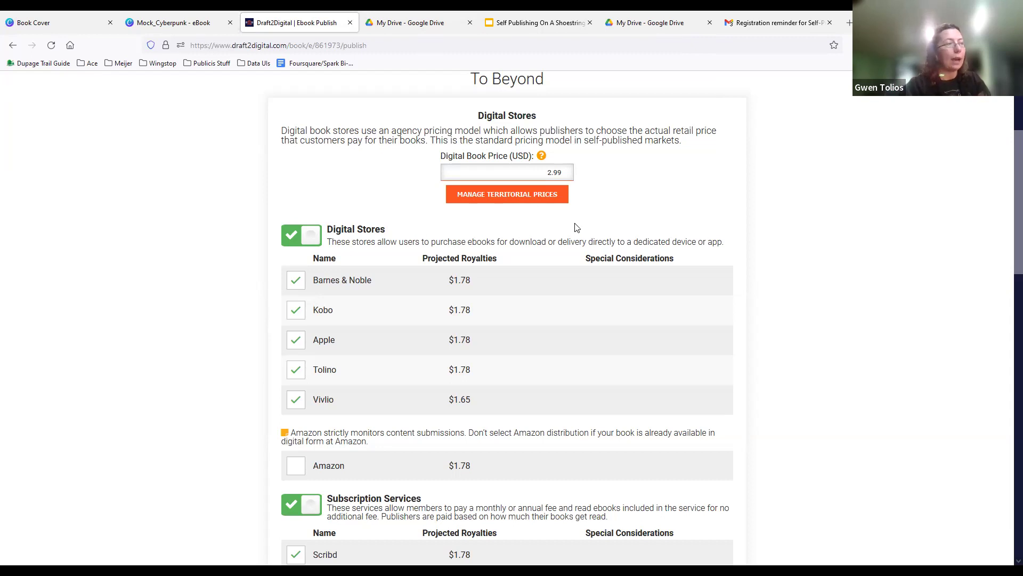
- Try adding Amazon as a sales channel and dismiss the Kindle listing confirmation without accepting its terms
{"action": "scroll", "coordinate": [817, 312], "scroll_direction": "down", "scroll_amount": 3}
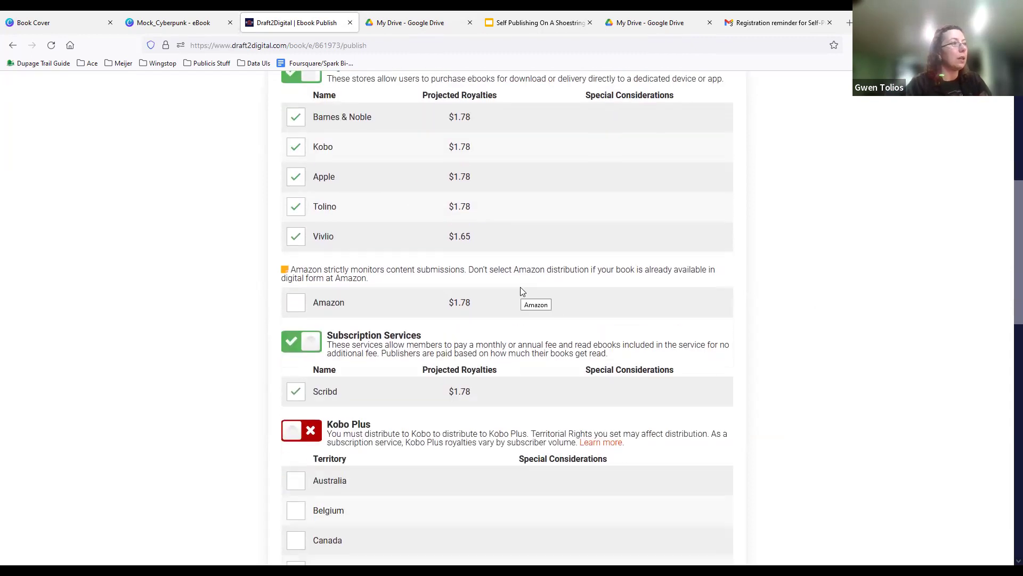
{"action": "left_click", "coordinate": [293, 308]}
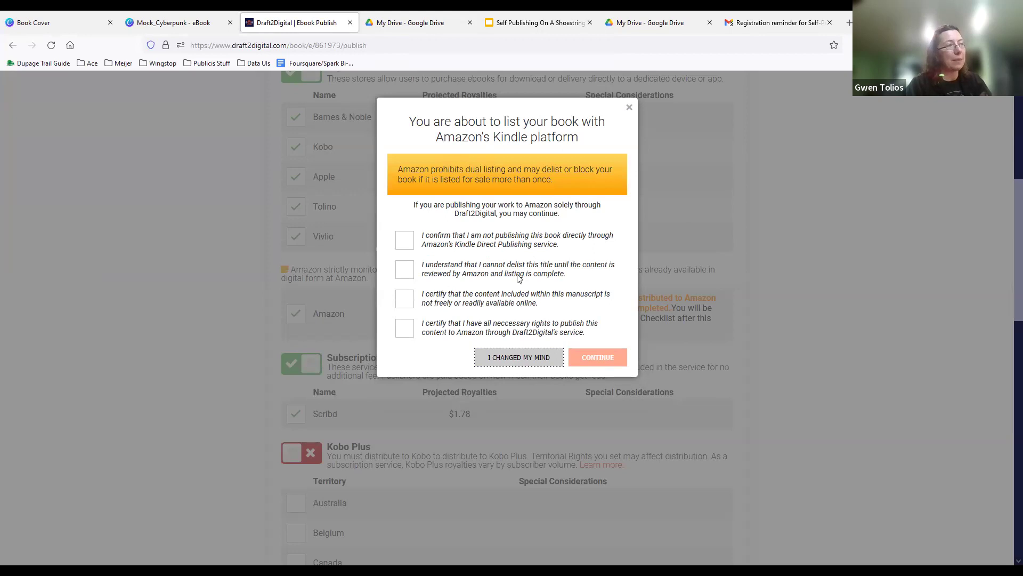
{"action": "left_click", "coordinate": [629, 109]}
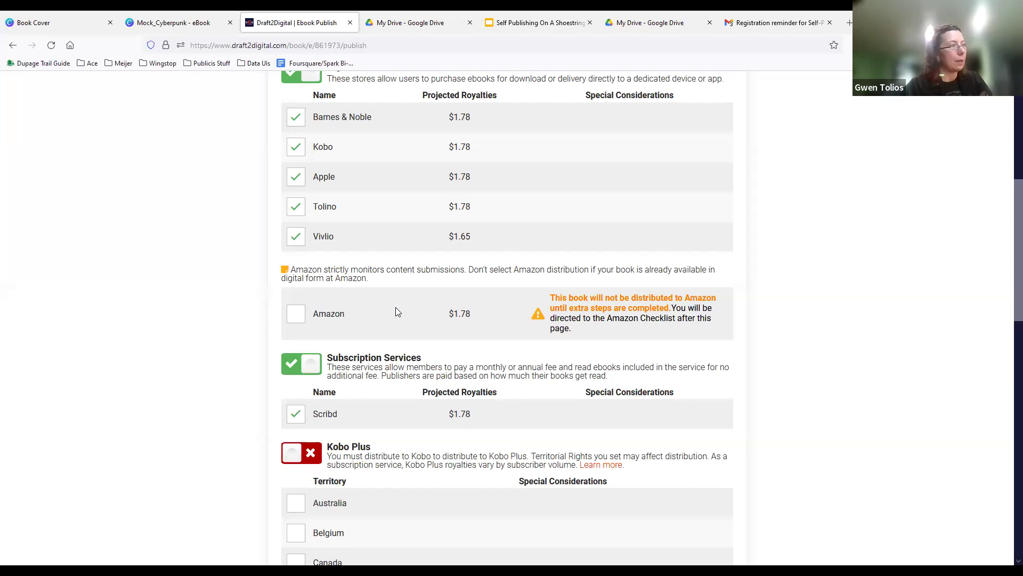
- Enable Kobo Plus distribution for all listed territories and check that Kobo is among the selected digital stores
{"action": "scroll", "coordinate": [396, 315], "scroll_direction": "down", "scroll_amount": 2}
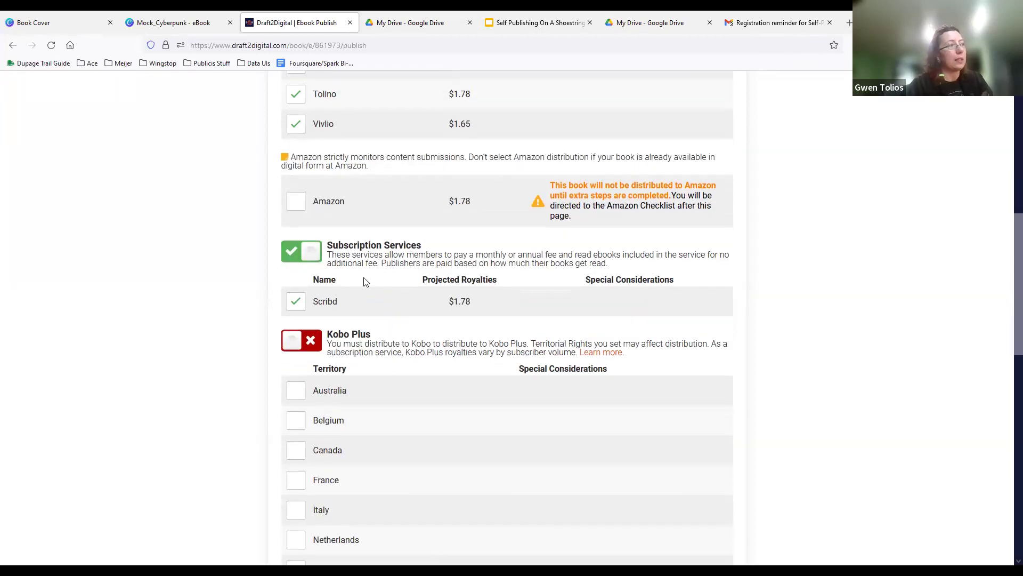
{"action": "scroll", "coordinate": [355, 265], "scroll_direction": "down", "scroll_amount": 1}
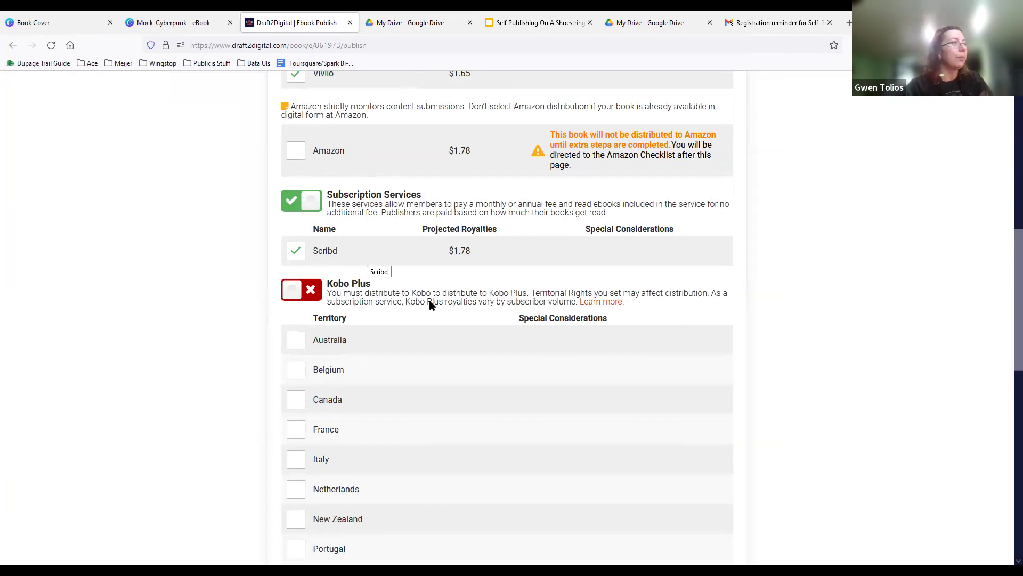
{"action": "scroll", "coordinate": [443, 312], "scroll_direction": "down", "scroll_amount": 2}
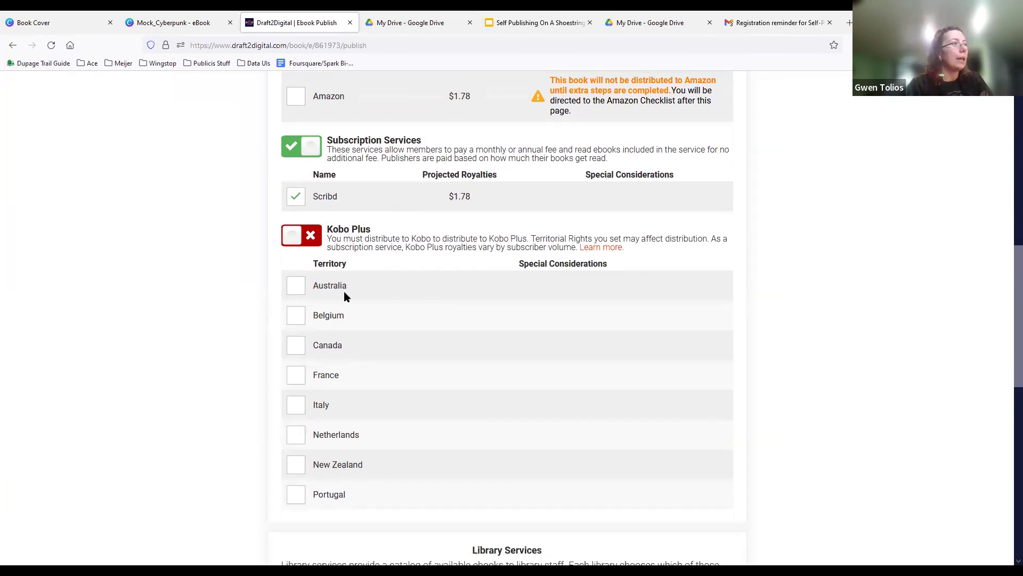
{"action": "left_click", "coordinate": [294, 242]}
{"action": "scroll", "coordinate": [297, 243], "scroll_direction": "up", "scroll_amount": 5}
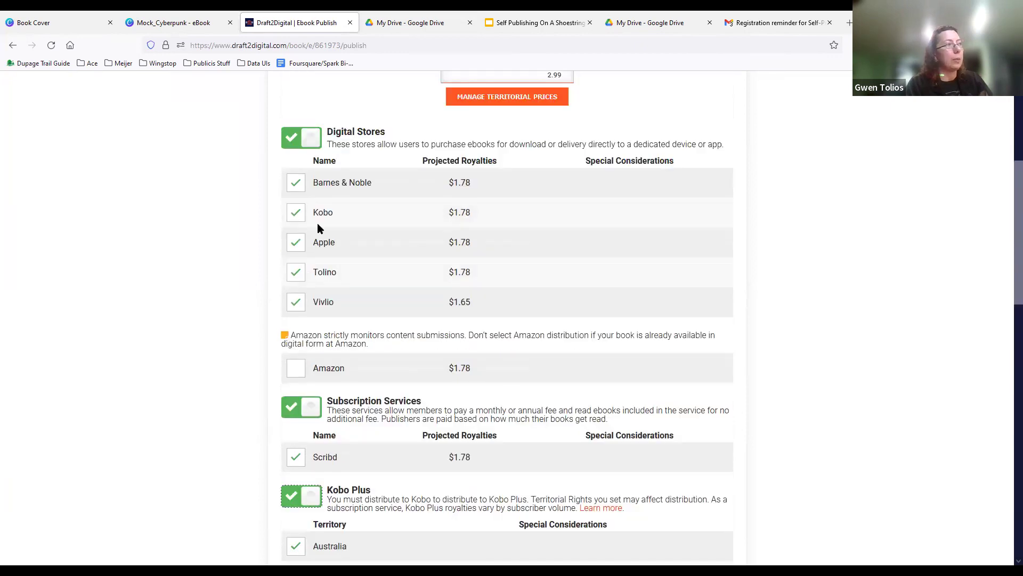
{"action": "scroll", "coordinate": [374, 384], "scroll_direction": "down", "scroll_amount": 4}
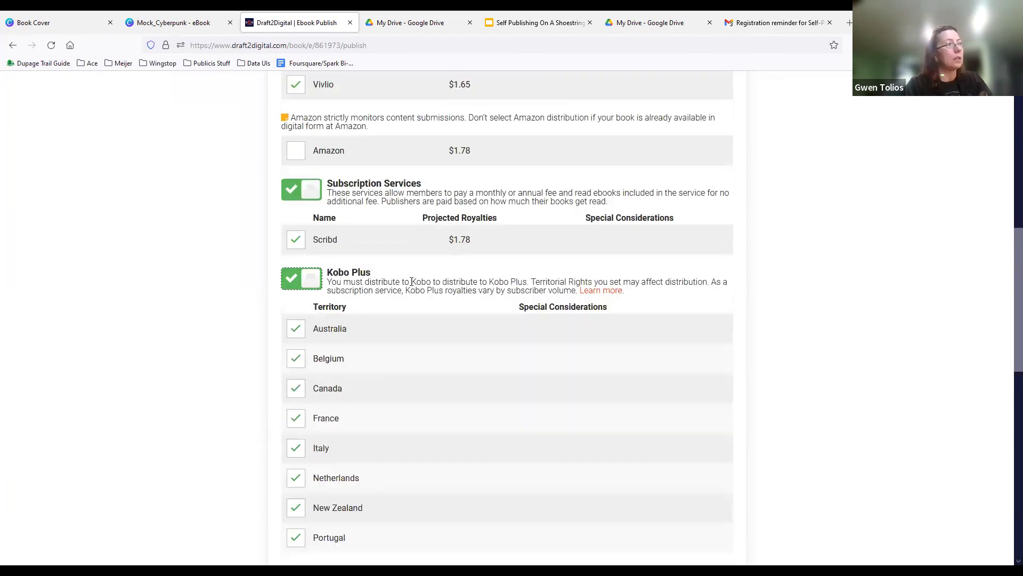
{"action": "scroll", "coordinate": [394, 282], "scroll_direction": "down", "scroll_amount": 1}
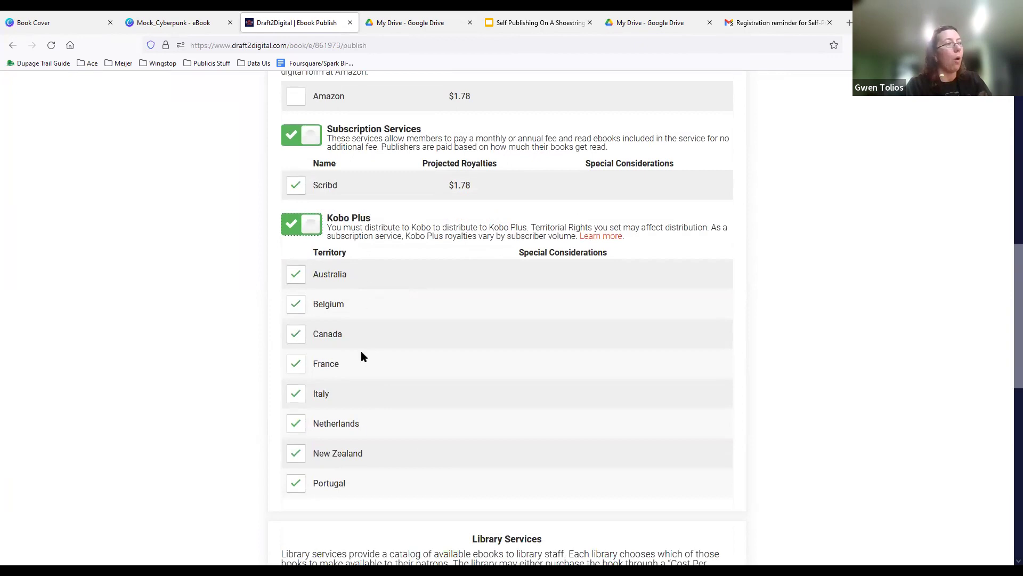
- Set the library price to 2.99 USD in the Library Services section
{"action": "scroll", "coordinate": [395, 475], "scroll_direction": "down", "scroll_amount": 6}
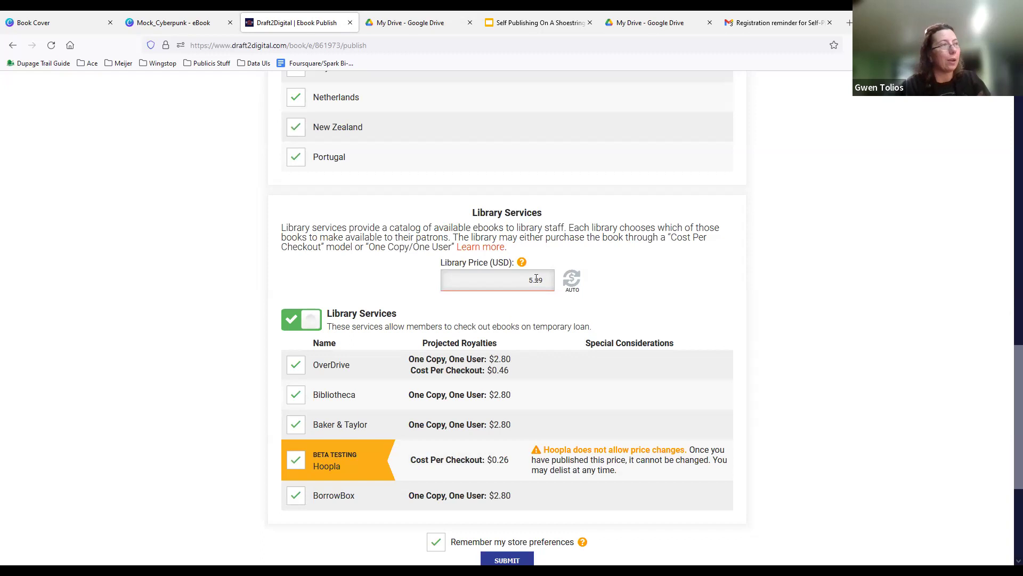
{"action": "key", "text": "BackSpace"}
{"action": "type", "text": "2"}
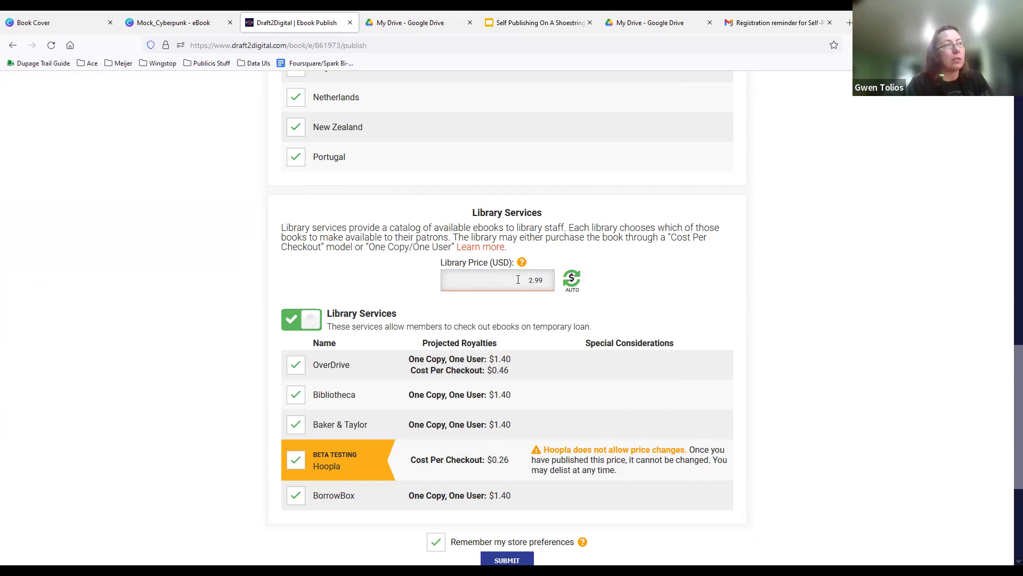
- Review the library services, Kobo Plus territories, subscription services and digital stores along with their prices
{"action": "scroll", "coordinate": [275, 305], "scroll_direction": "down", "scroll_amount": 2}
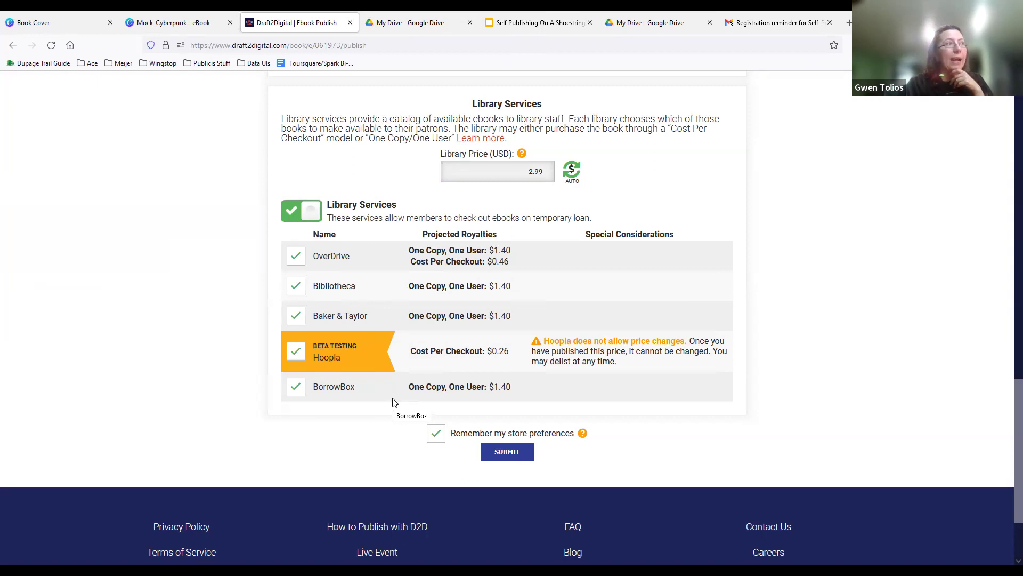
{"action": "scroll", "coordinate": [394, 402], "scroll_direction": "up", "scroll_amount": 6}
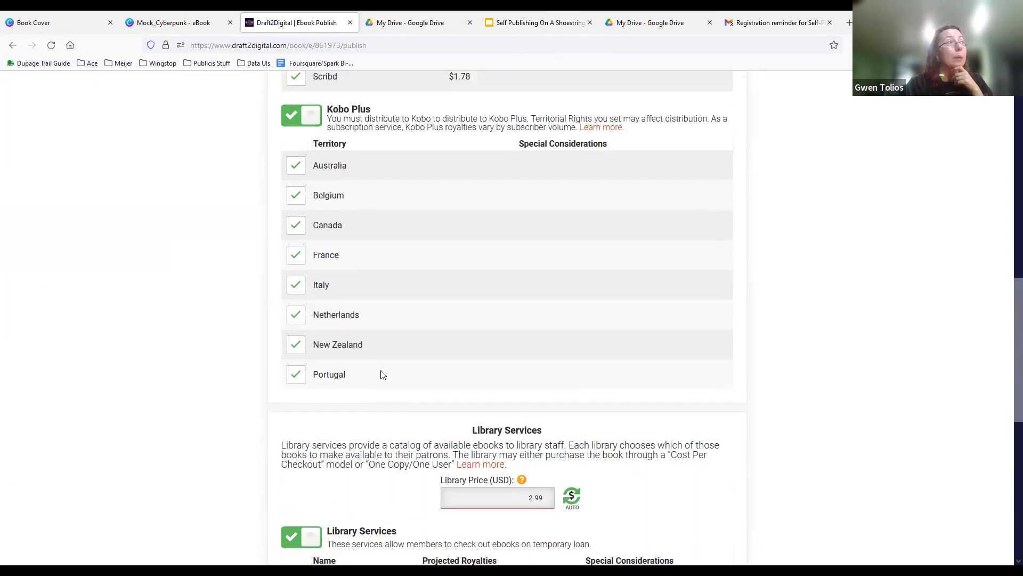
{"action": "scroll", "coordinate": [376, 346], "scroll_direction": "up", "scroll_amount": 2}
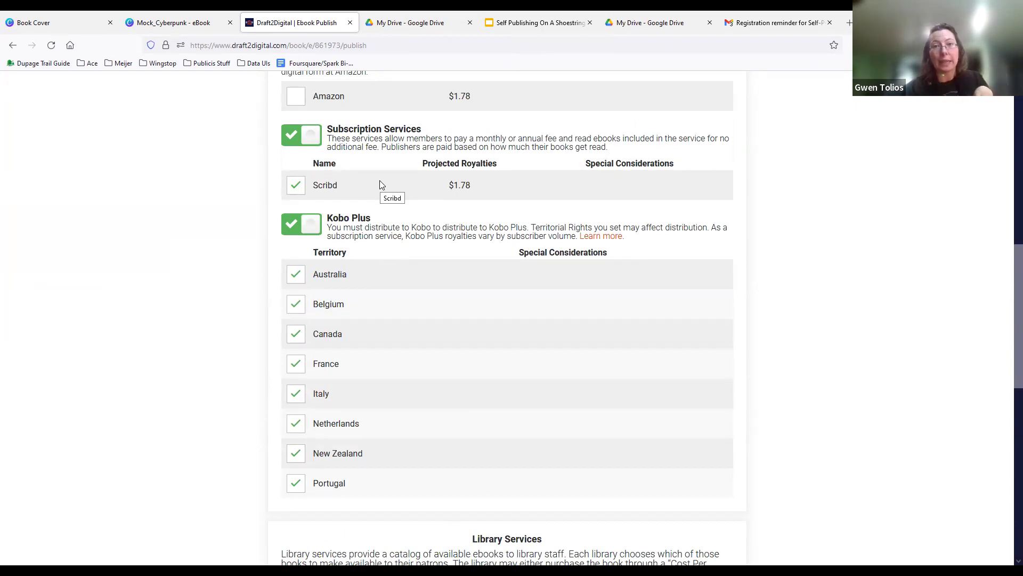
{"action": "scroll", "coordinate": [493, 323], "scroll_direction": "down", "scroll_amount": 5}
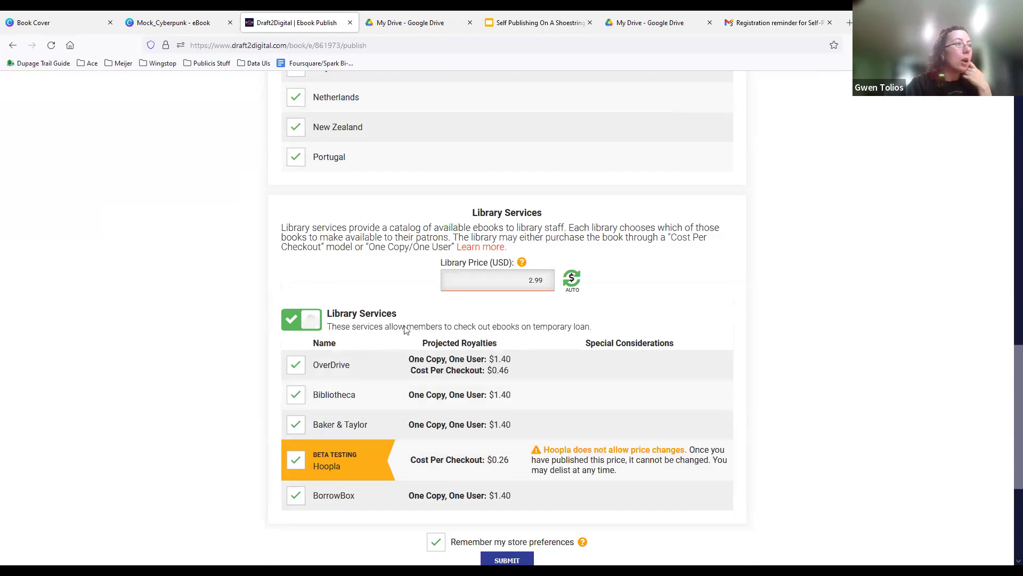
{"action": "scroll", "coordinate": [405, 319], "scroll_direction": "up", "scroll_amount": 1}
{"action": "scroll", "coordinate": [405, 319], "scroll_direction": "up", "scroll_amount": 10}
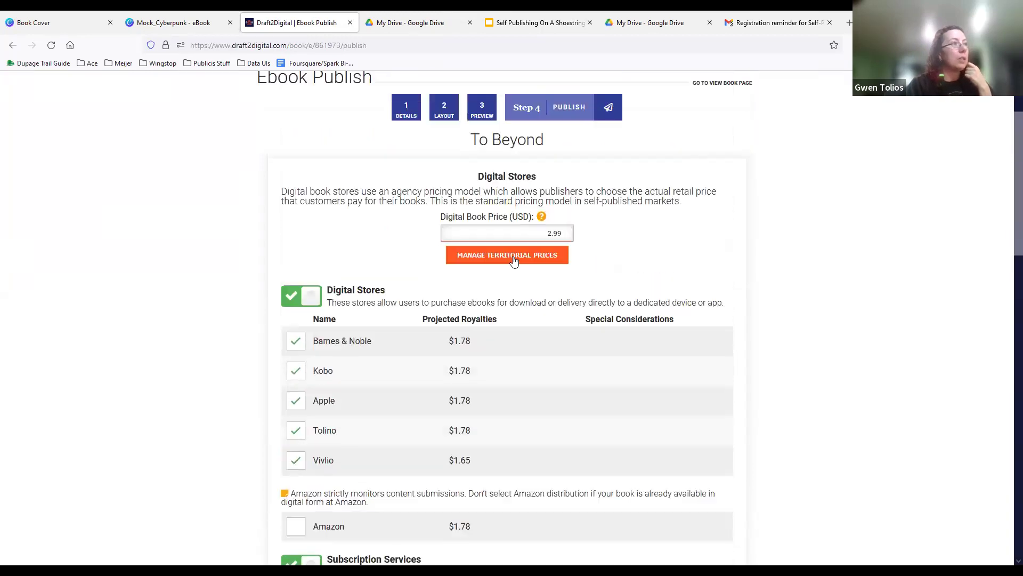